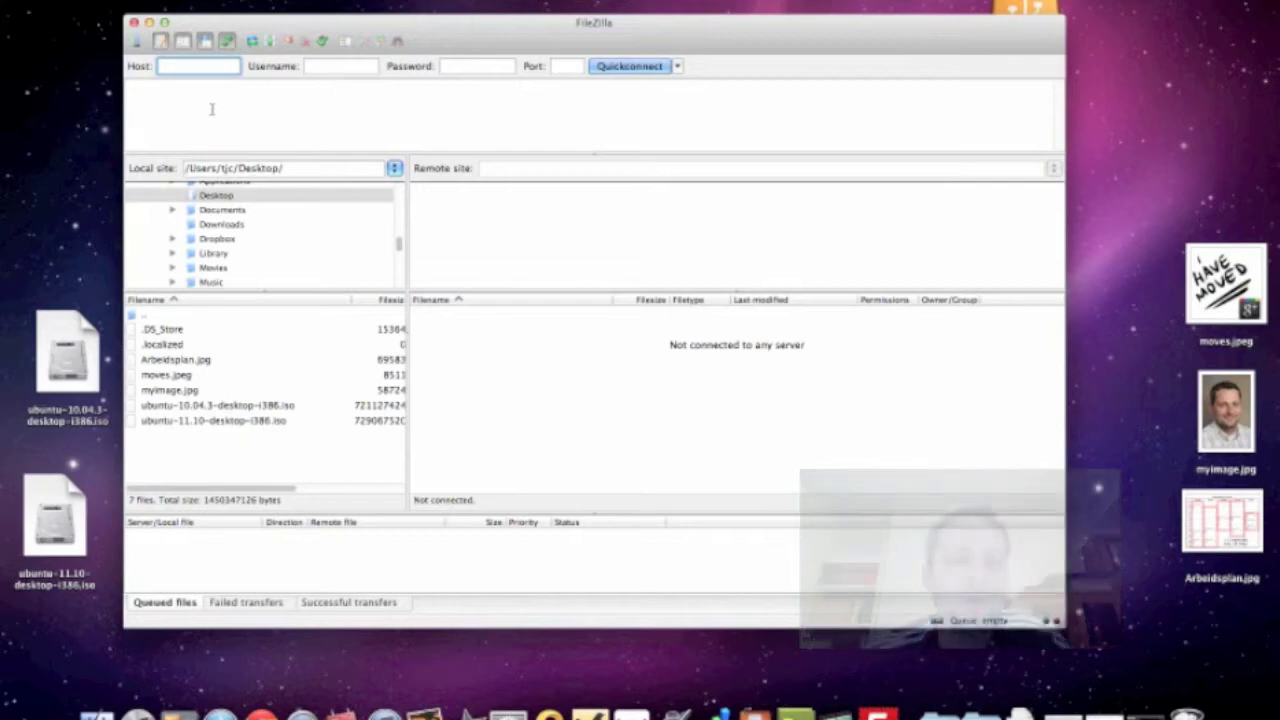
- Connect to the FTP server elevweb.skit.no with the username chrt and the account password
{"action": "mouse_move", "coordinate": [174, 67]}
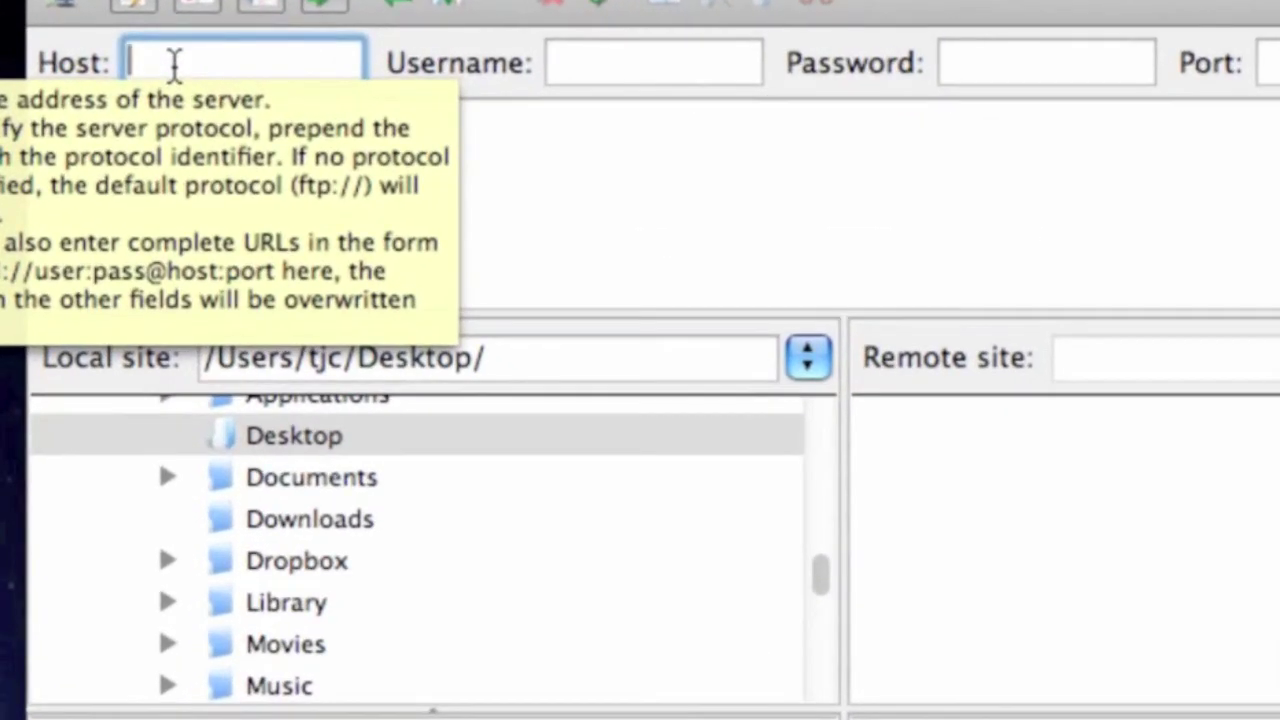
{"action": "left_click", "coordinate": [174, 66]}
{"action": "type", "text": "elevweb"}
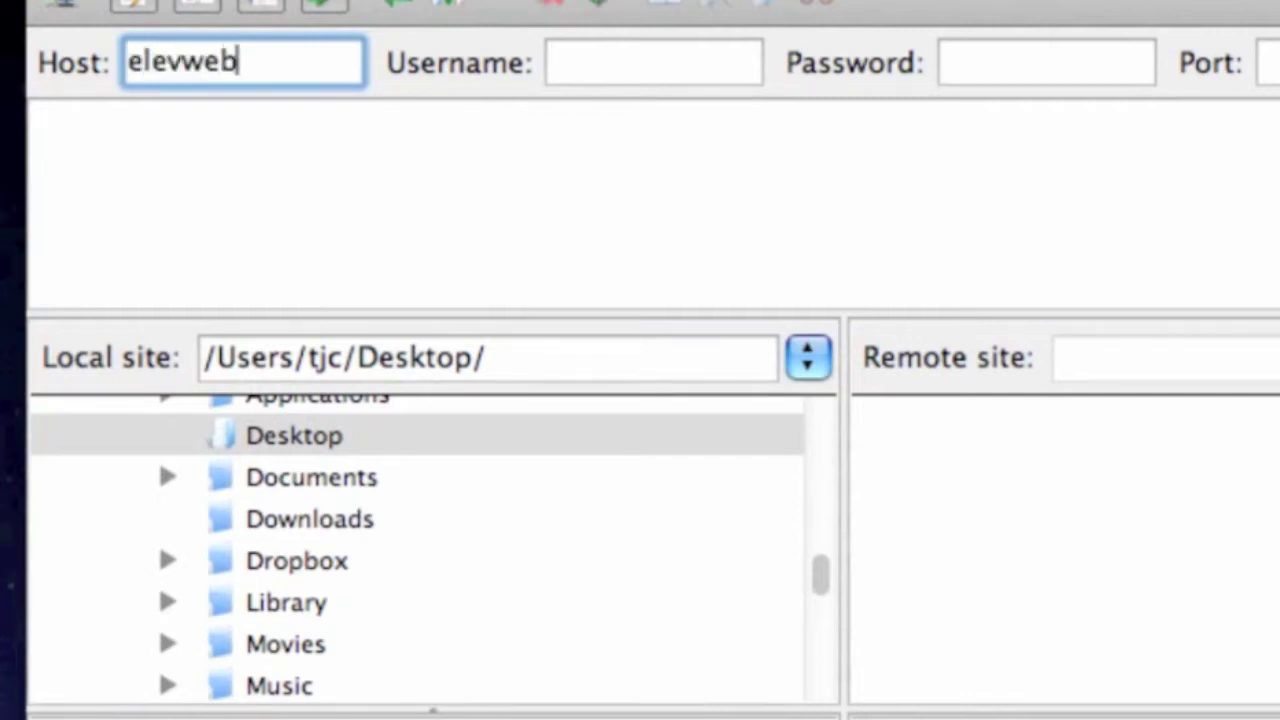
{"action": "type", "text": ".skit.no"}
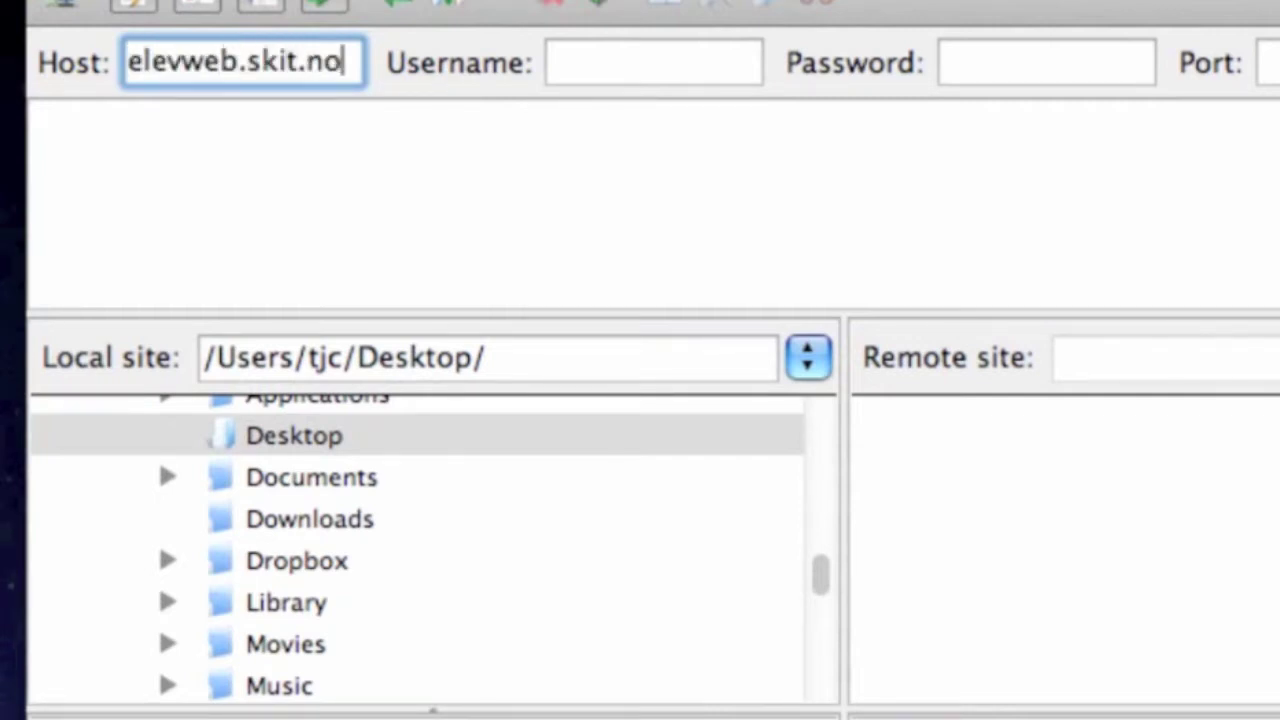
{"action": "left_click", "coordinate": [567, 62]}
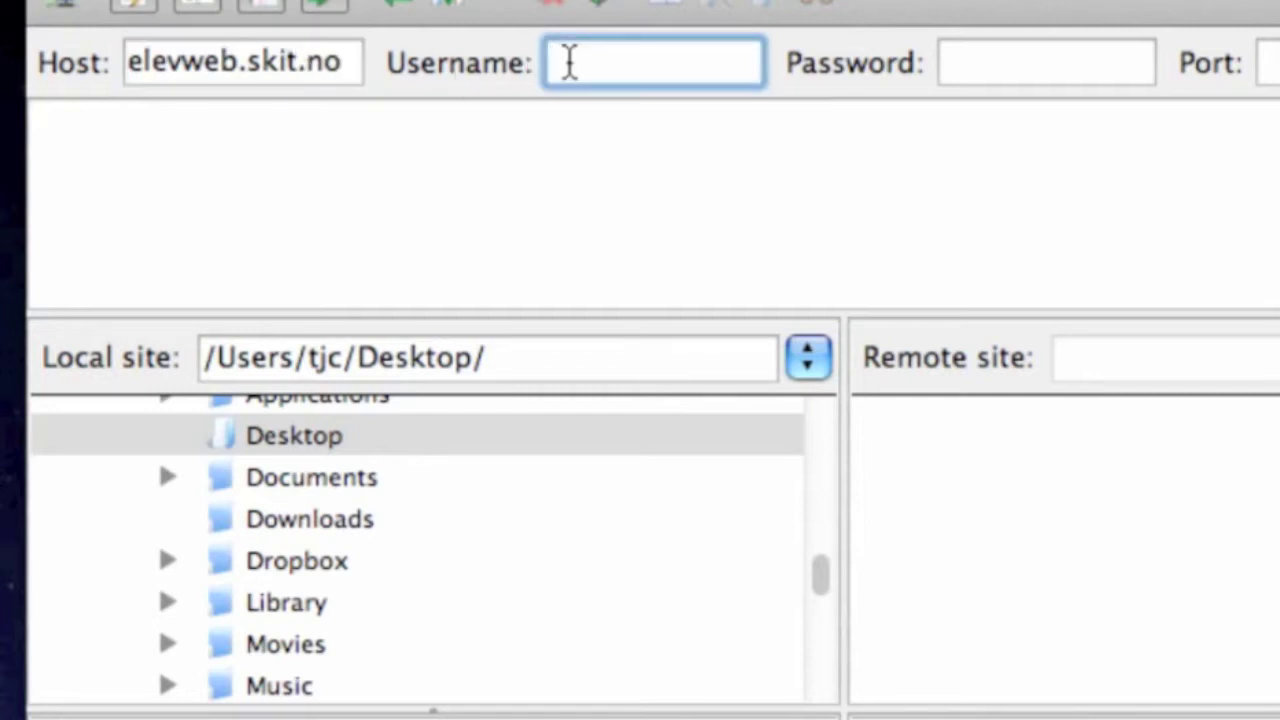
{"action": "type", "text": "chrt"}
{"action": "left_click", "coordinate": [966, 66]}
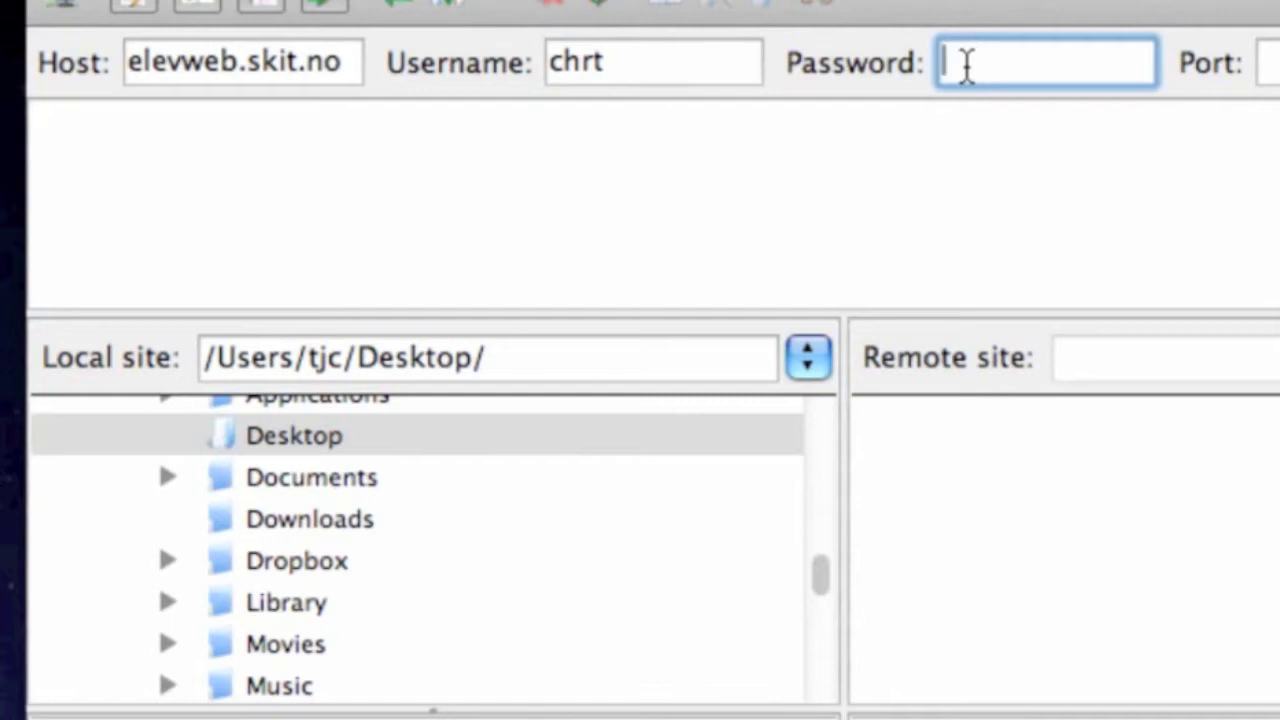
{"action": "type", "text": "••••••"}
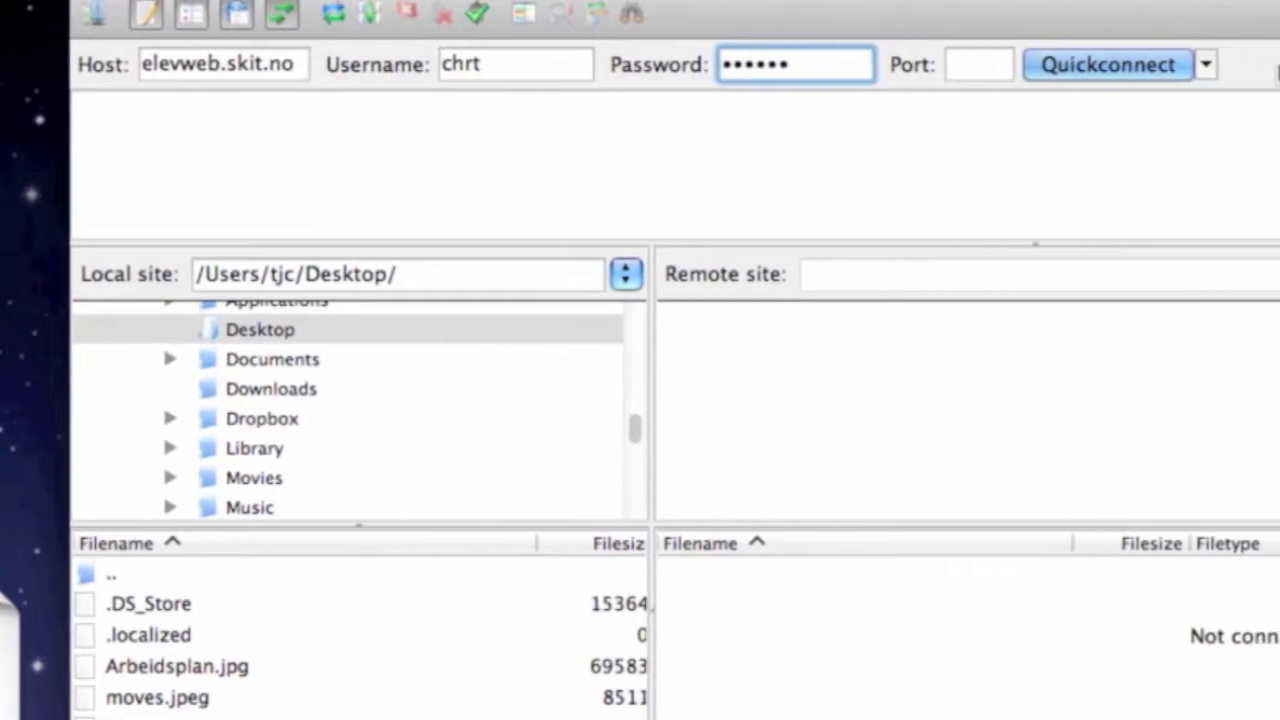
{"action": "left_click", "coordinate": [1257, 65]}
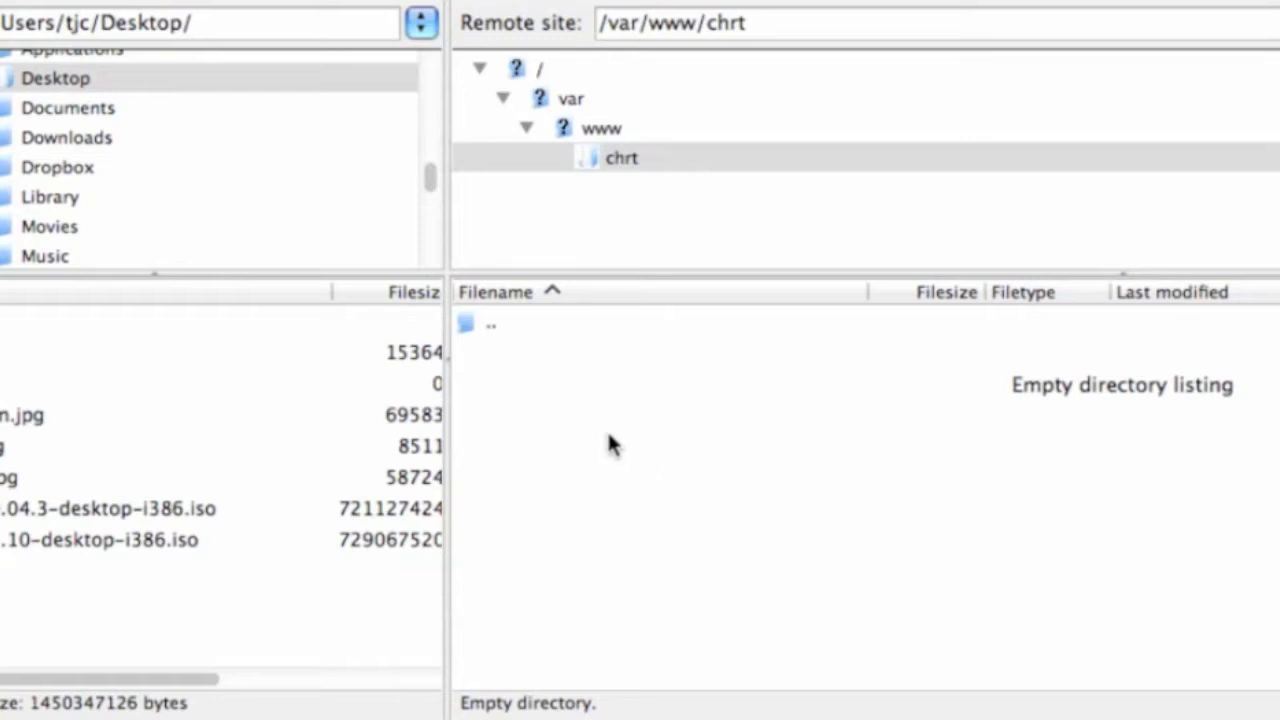
- Create a directory named Demo inside /var/www/chrt on the remote server
{"action": "right_click", "coordinate": [533, 364]}
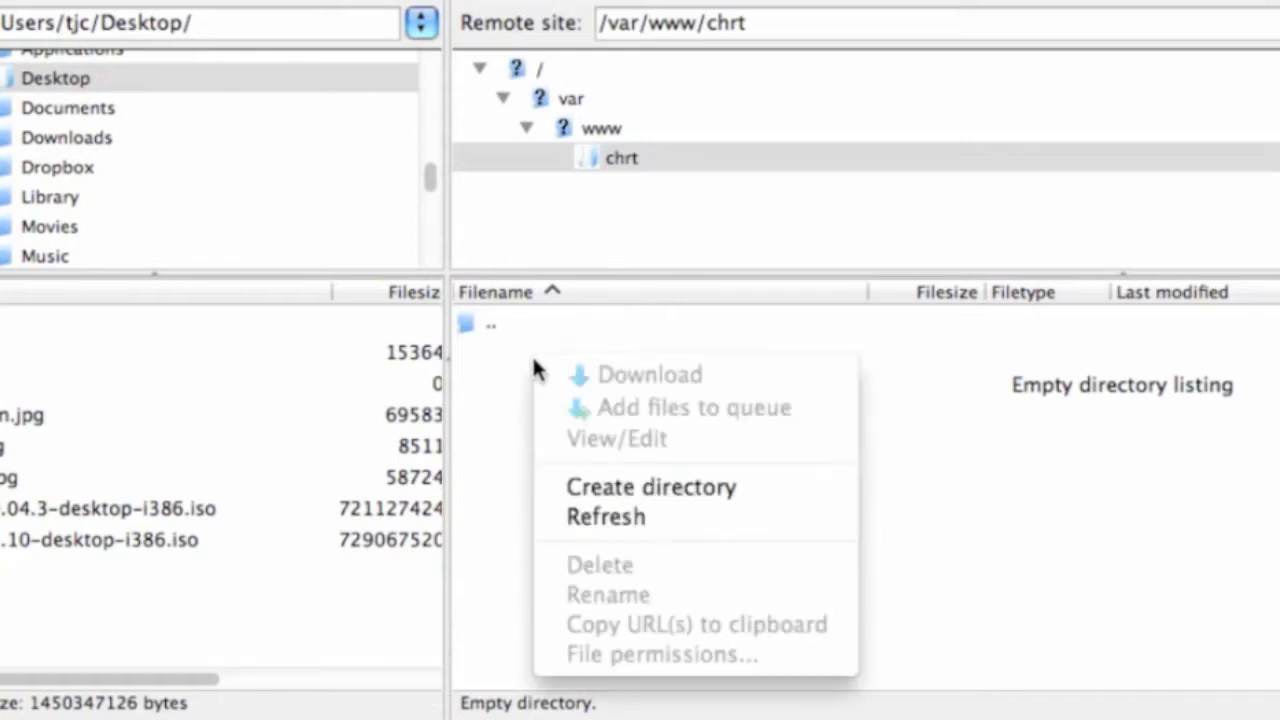
{"action": "left_click", "coordinate": [600, 486]}
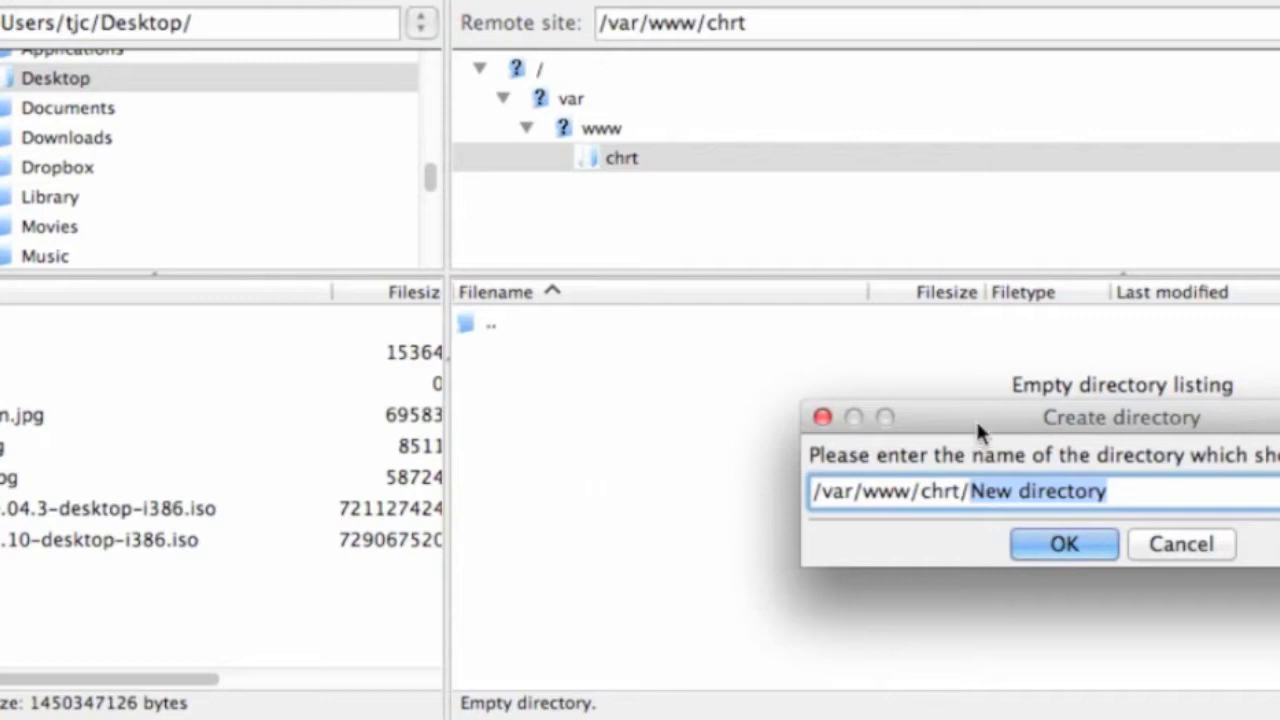
{"action": "left_click_drag", "start_coordinate": [975, 418], "coordinate": [516, 268]}
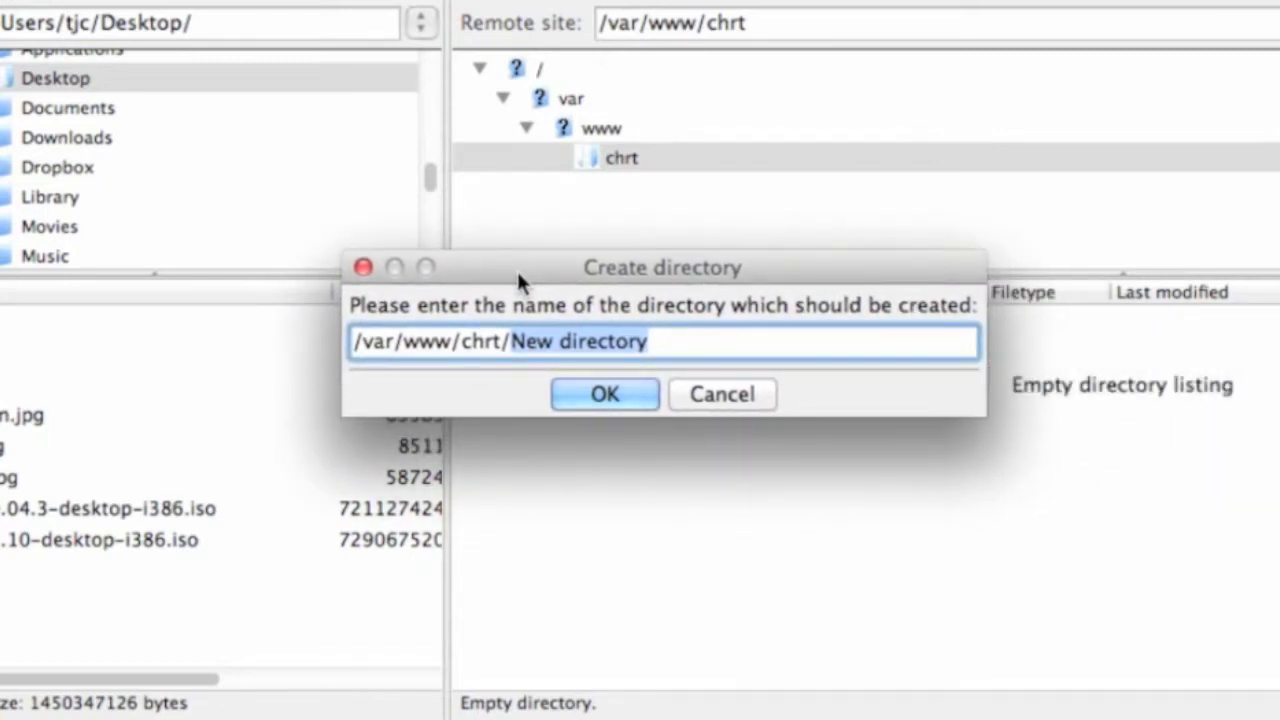
{"action": "type", "text": "Demo"}
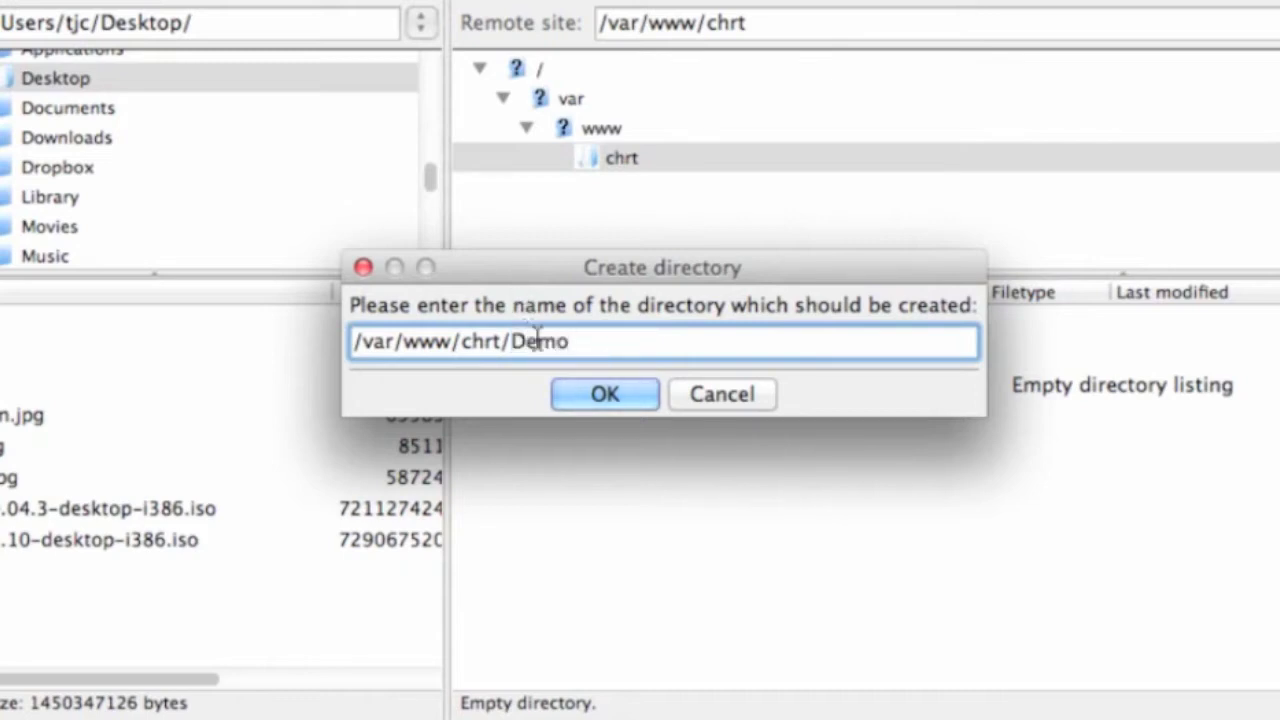
{"action": "left_click", "coordinate": [582, 394]}
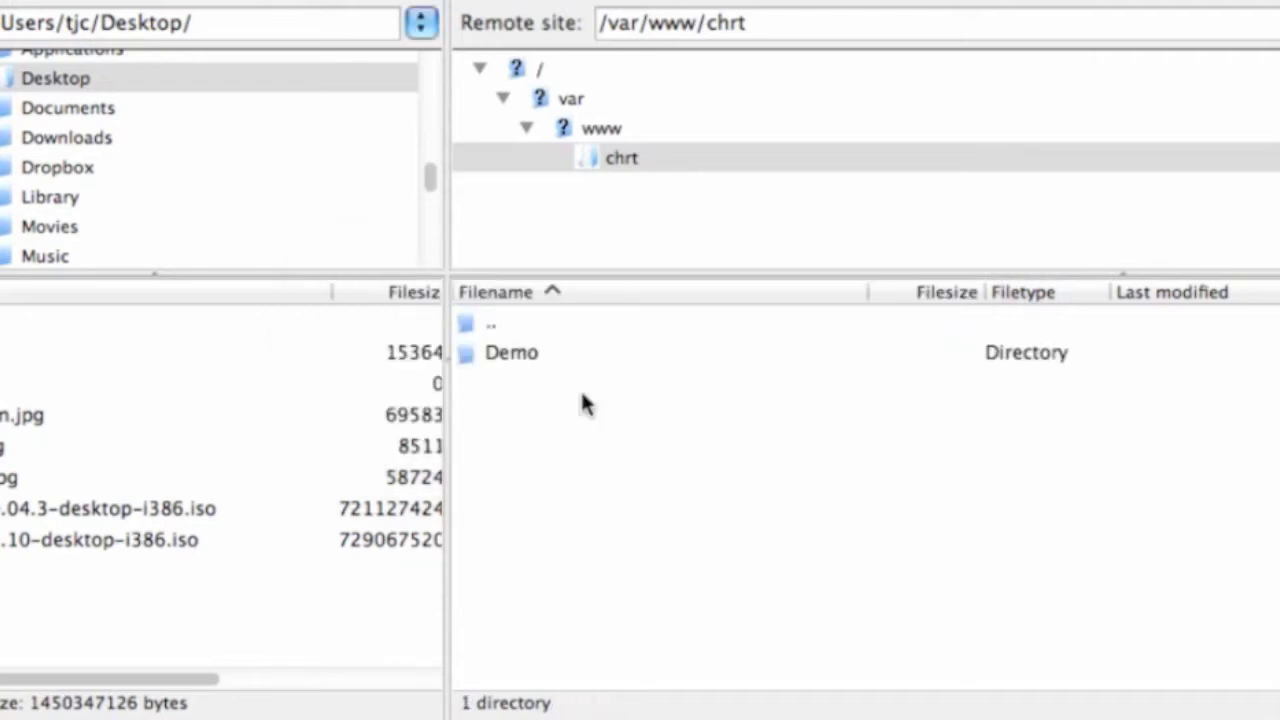
- Set the remote Demo directory's permissions to 755, recursing into subdirectories and applying to all files and directories
{"action": "left_click", "coordinate": [513, 353]}
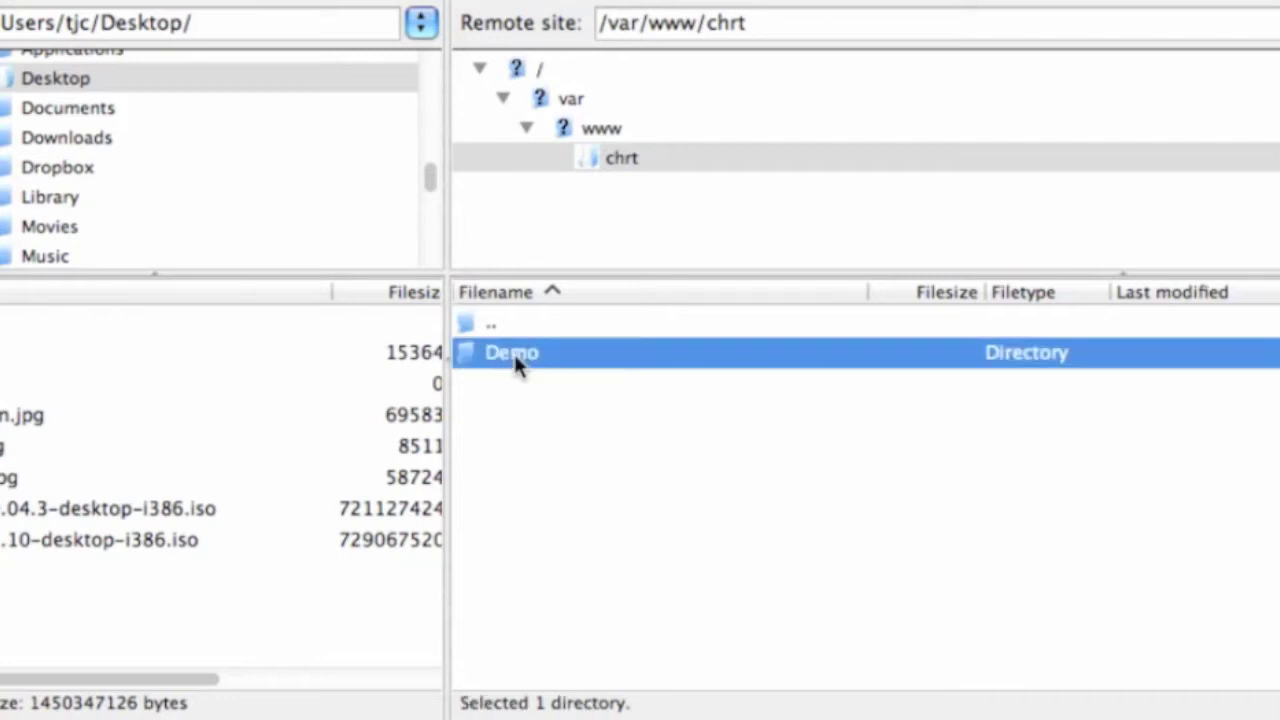
{"action": "right_click", "coordinate": [516, 362]}
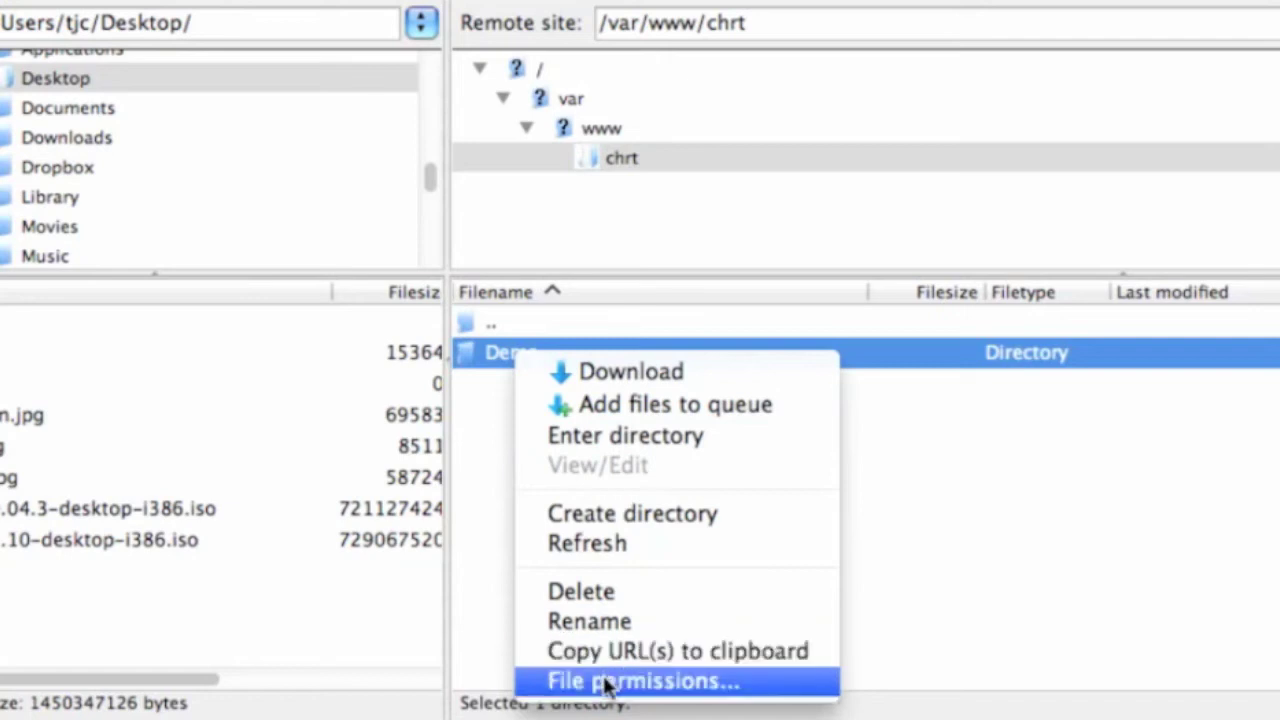
{"action": "left_click", "coordinate": [663, 686]}
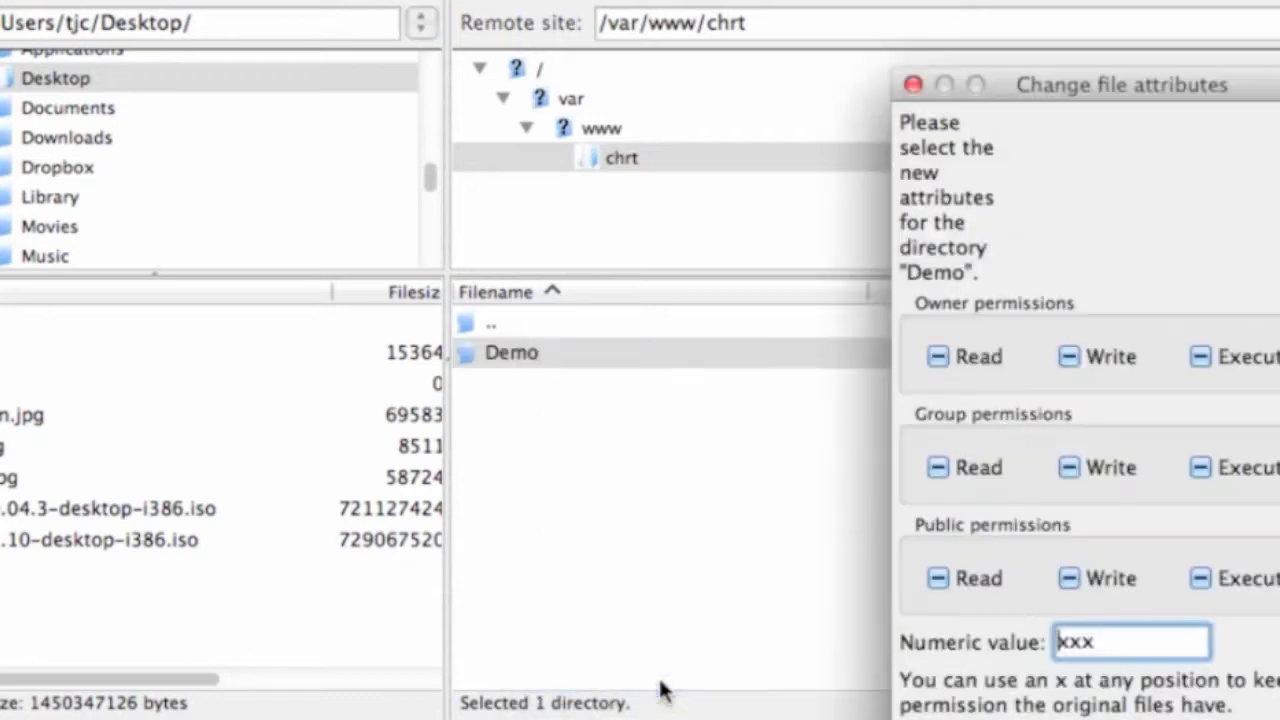
{"action": "left_click_drag", "start_coordinate": [1046, 84], "coordinate": [547, 11]}
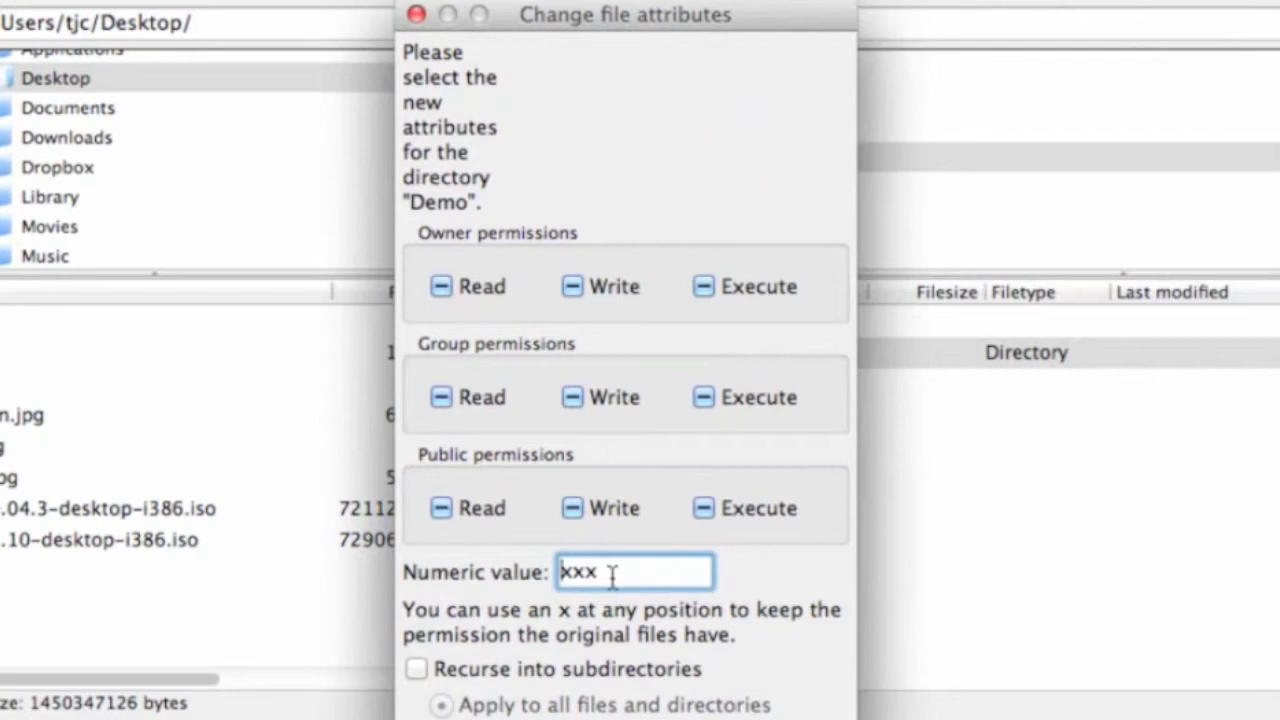
{"action": "left_click_drag", "start_coordinate": [626, 572], "coordinate": [537, 572]}
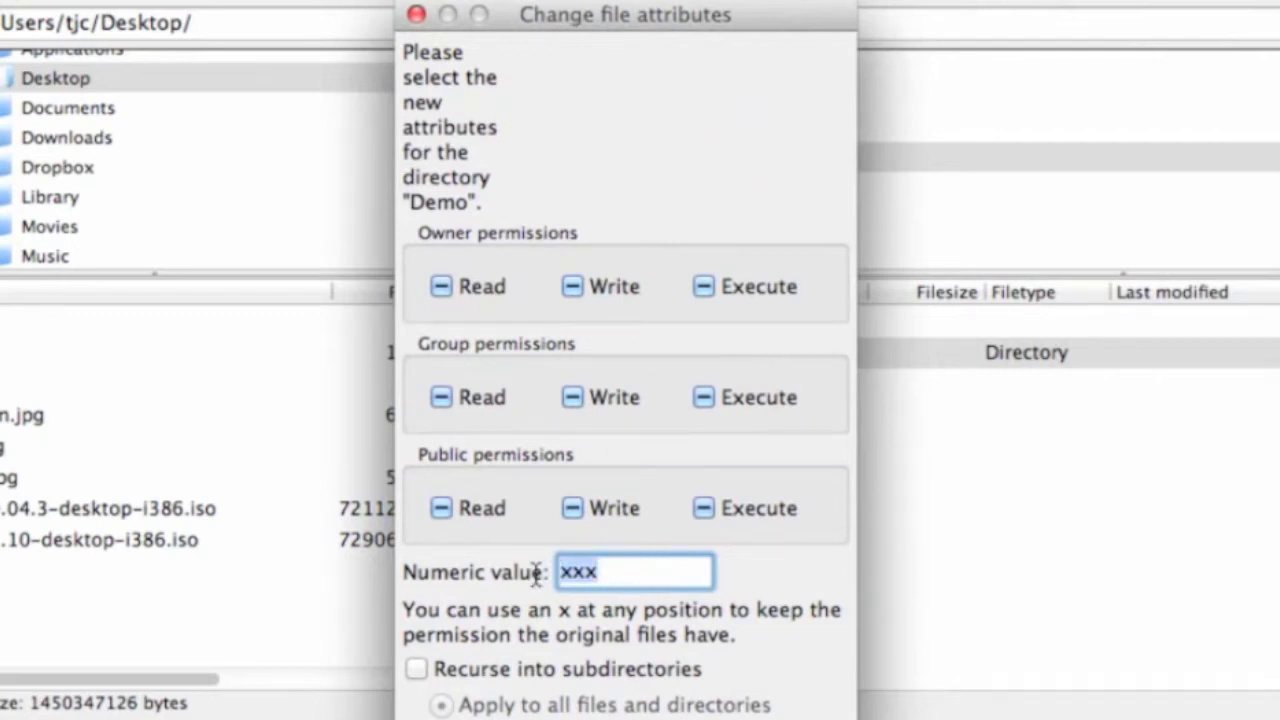
{"action": "type", "text": "755"}
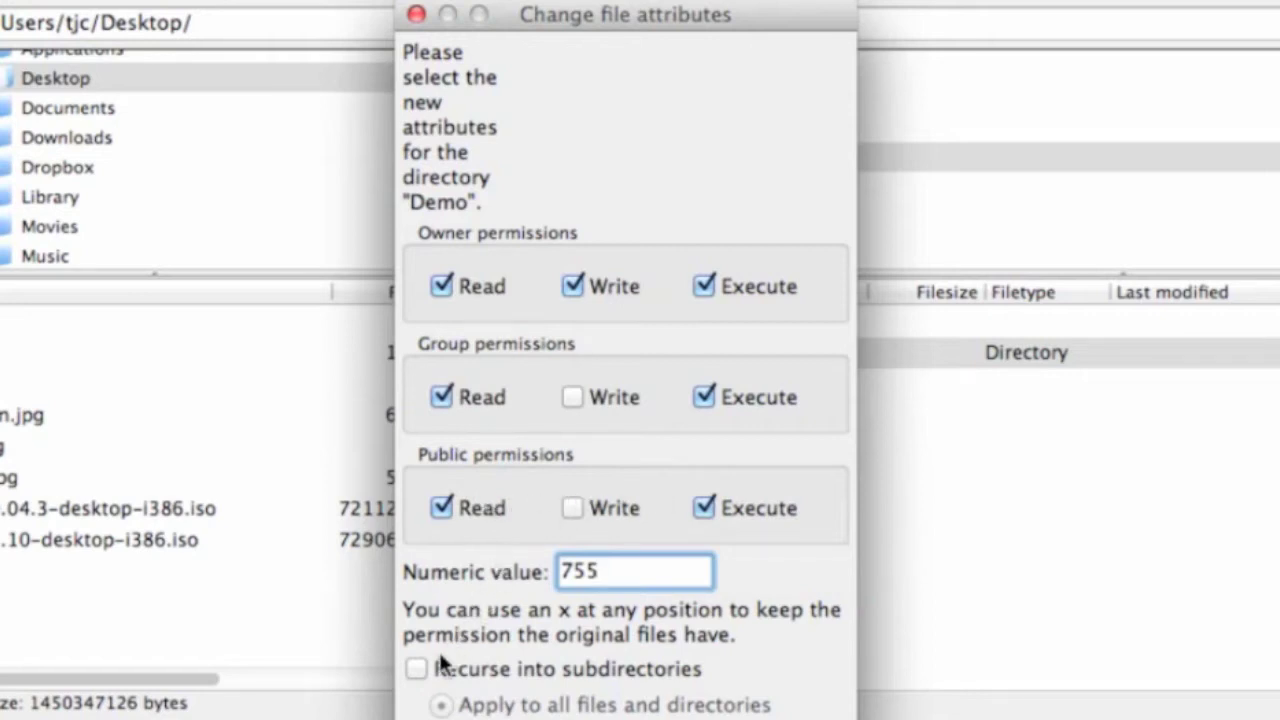
{"action": "left_click", "coordinate": [418, 671]}
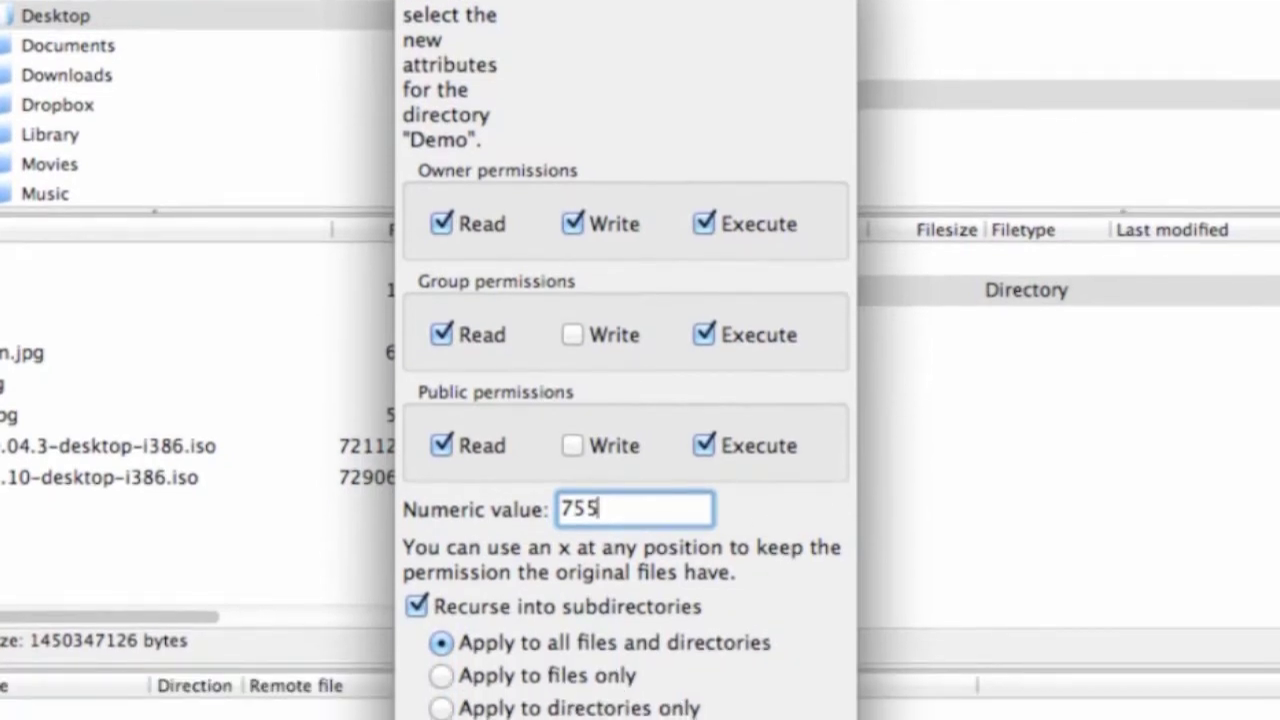
{"action": "key", "text": "Return"}
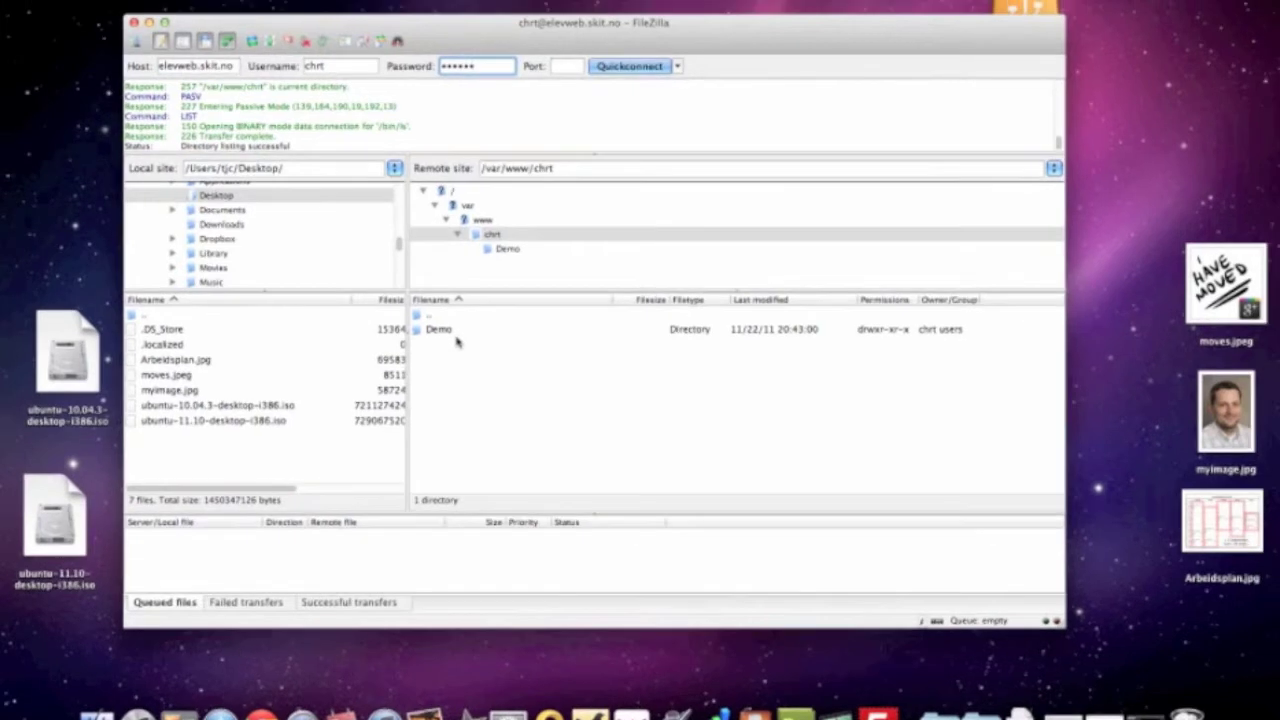
- Minimise FileZilla, switch to Dreamweaver and start a new Dreamweaver site named Demo
{"action": "left_click", "coordinate": [149, 22]}
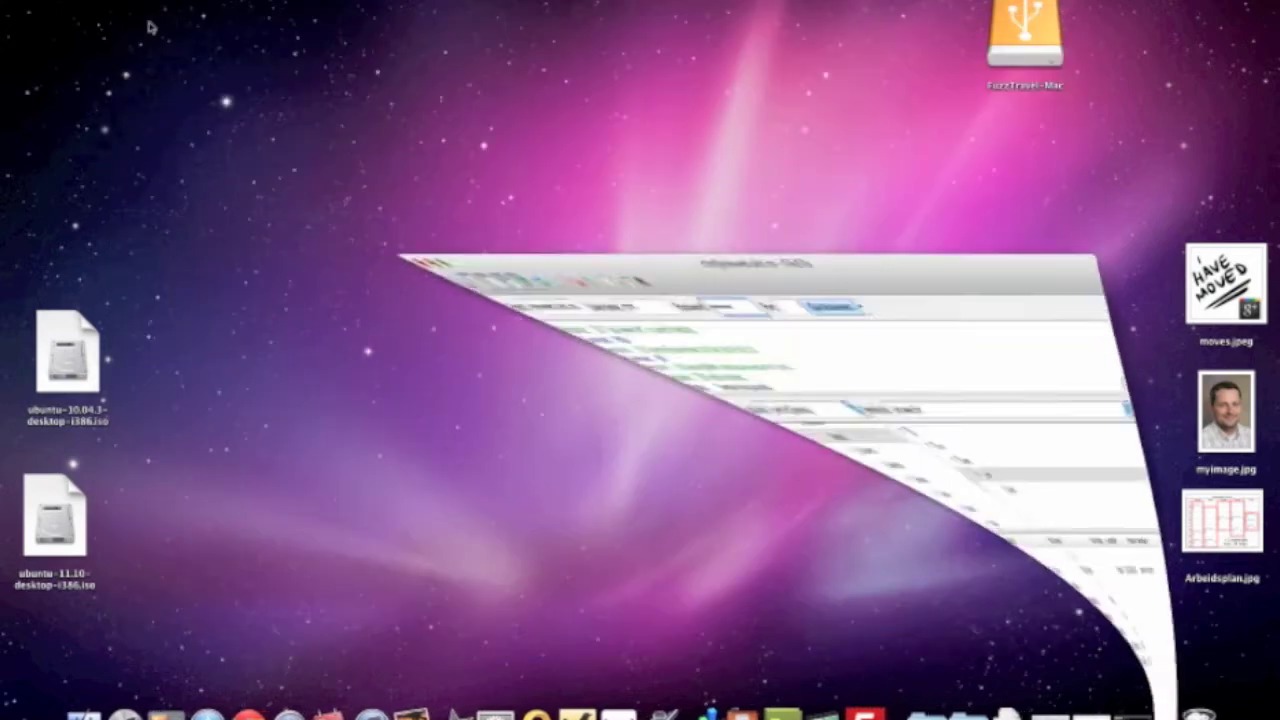
{"action": "left_click", "coordinate": [772, 703]}
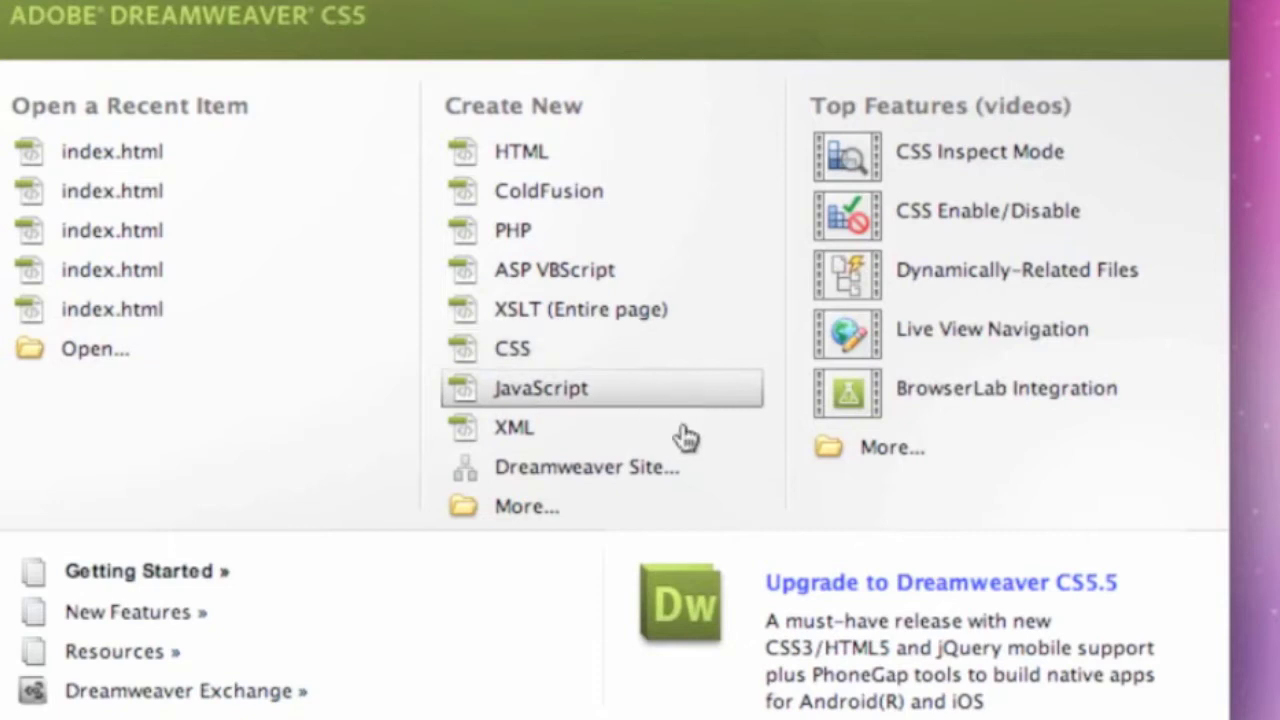
{"action": "left_click", "coordinate": [577, 476]}
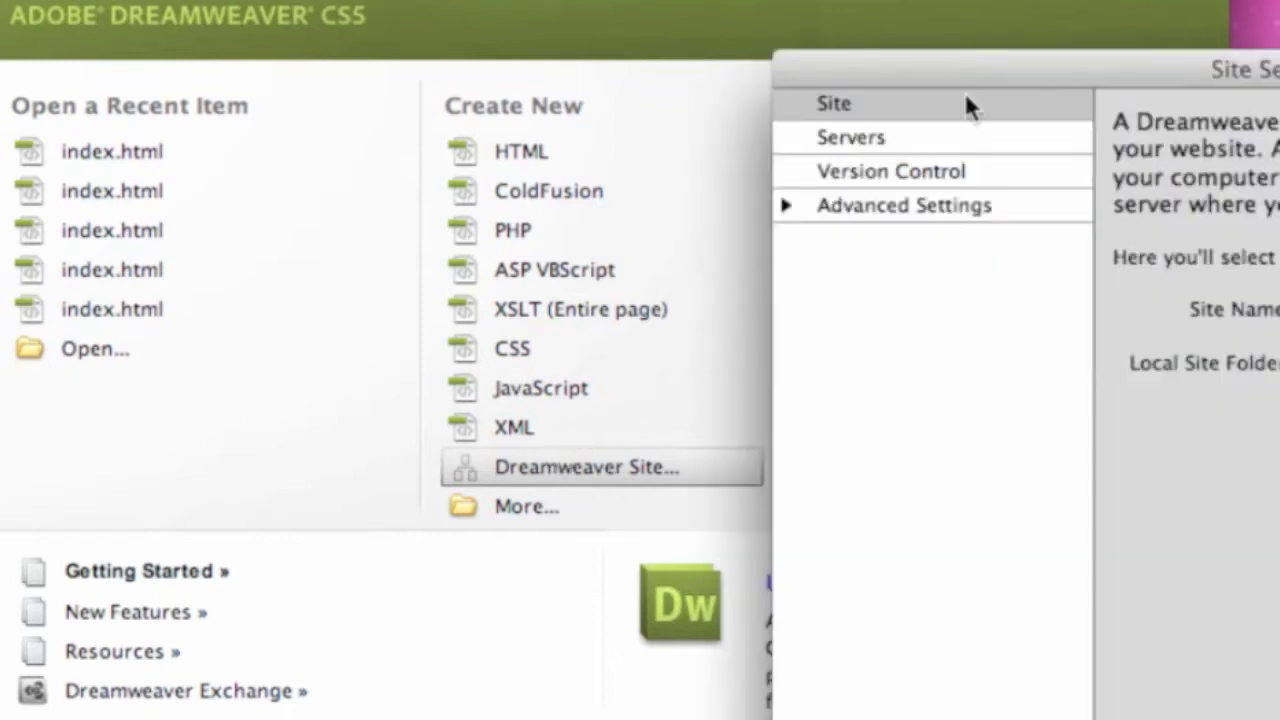
{"action": "left_click_drag", "start_coordinate": [970, 78], "coordinate": [222, 18]}
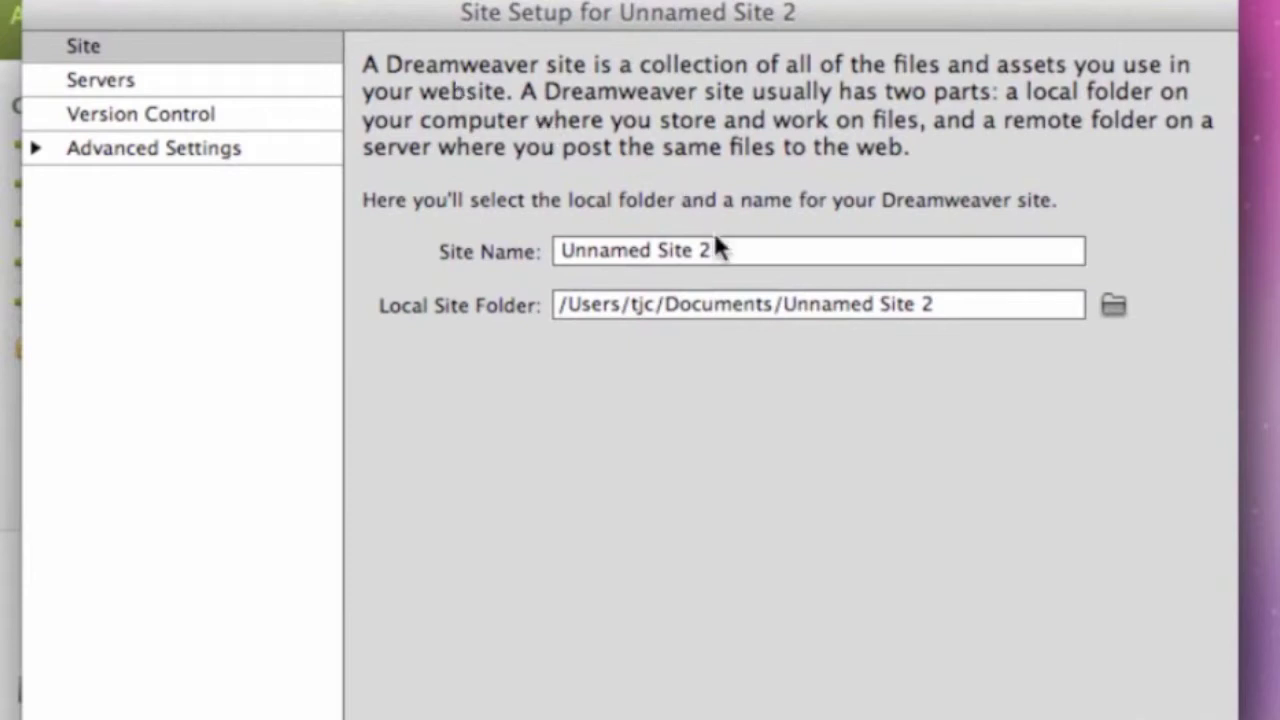
{"action": "left_click_drag", "start_coordinate": [729, 248], "coordinate": [538, 240]}
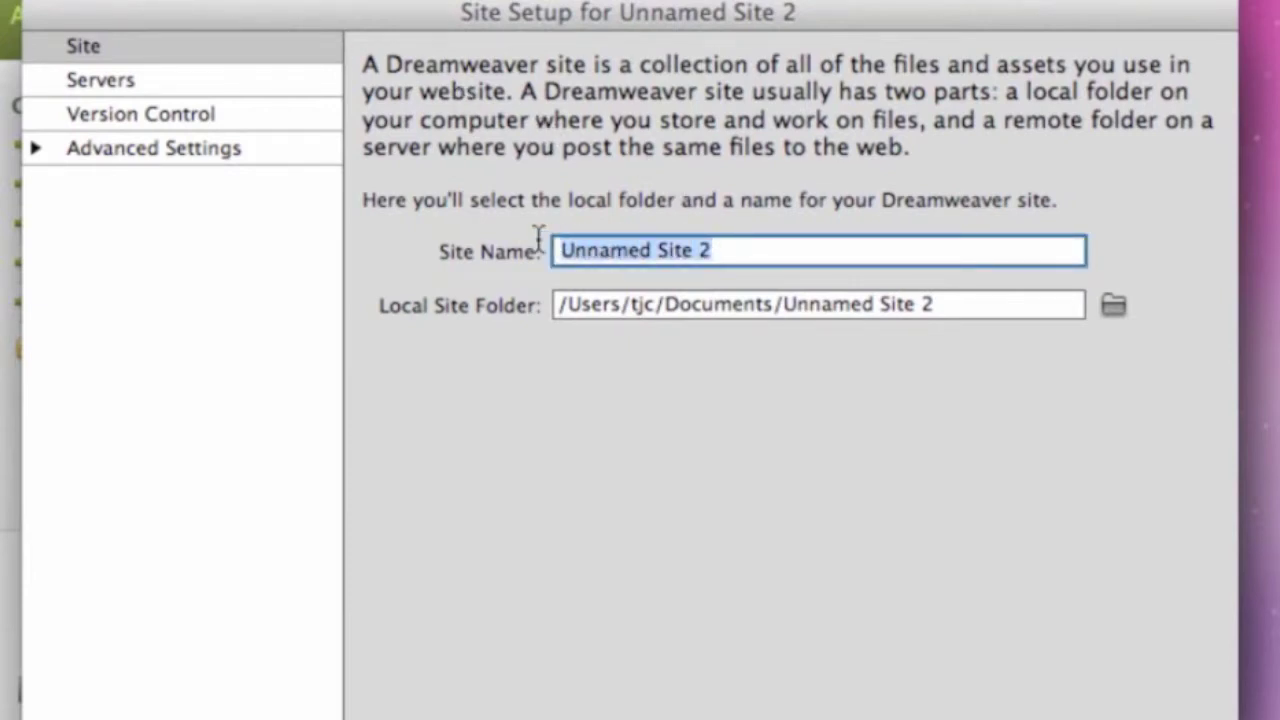
{"action": "type", "text": "Demo"}
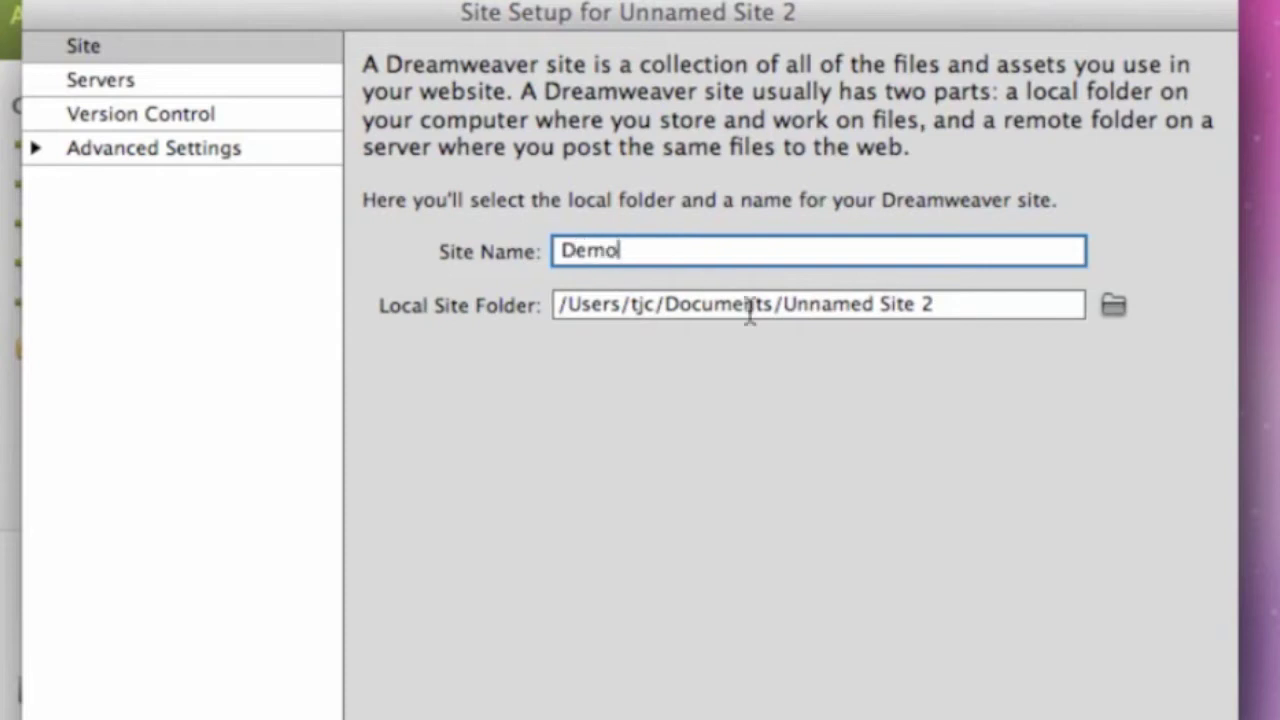
- Create a folder named Demo on the desktop (Skrivebord) and choose it as the local site folder
{"action": "left_click", "coordinate": [1110, 305]}
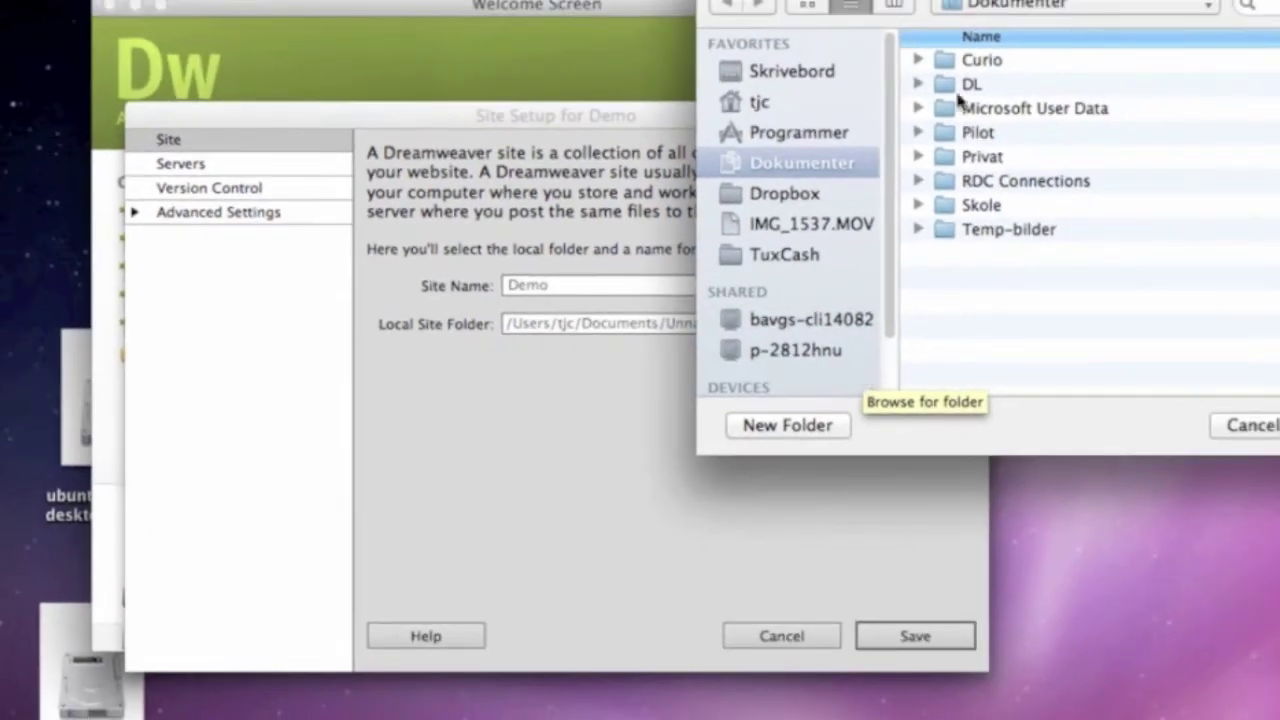
{"action": "left_click_drag", "start_coordinate": [1052, 2], "coordinate": [580, 117]}
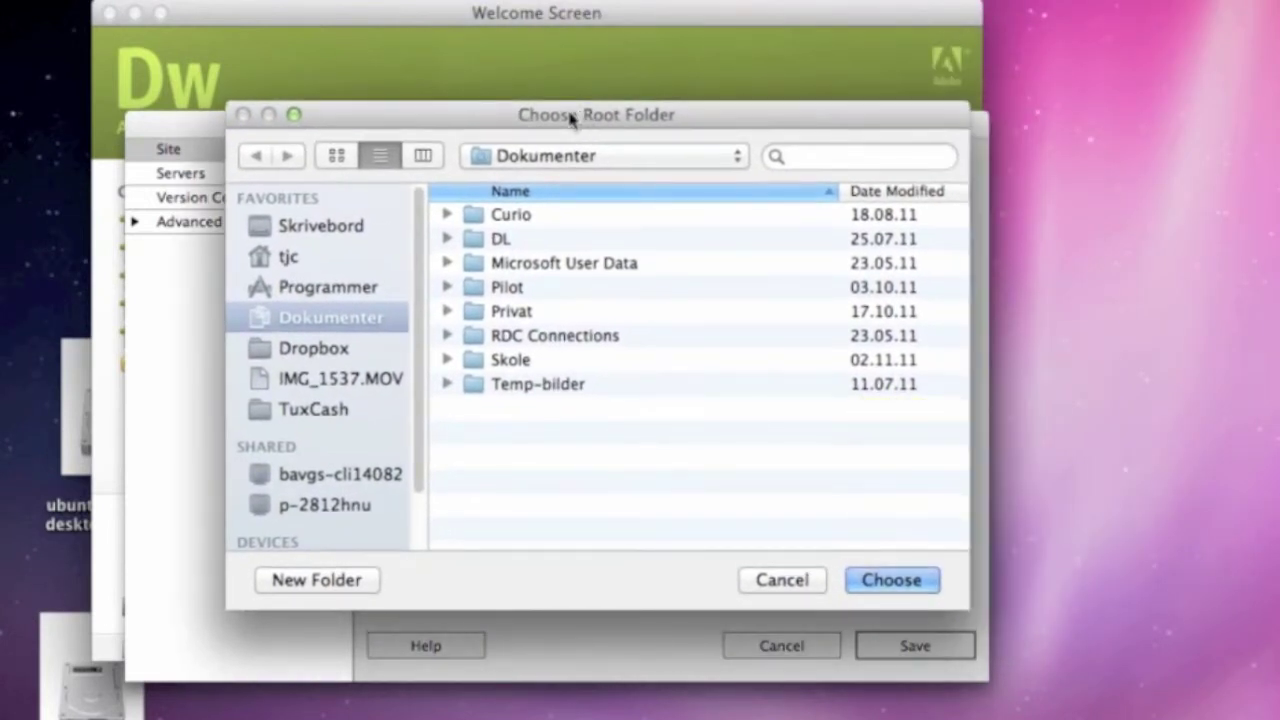
{"action": "left_click", "coordinate": [335, 228]}
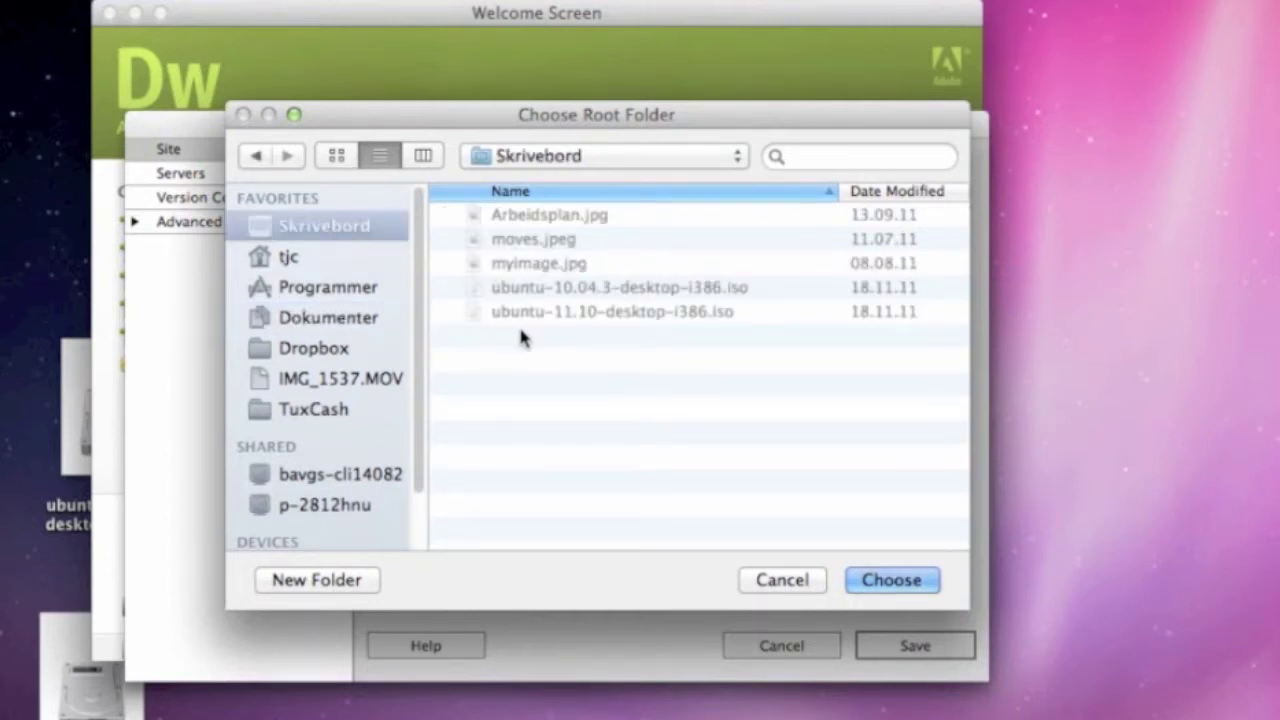
{"action": "left_click", "coordinate": [316, 580]}
{"action": "type", "text": "Demo"}
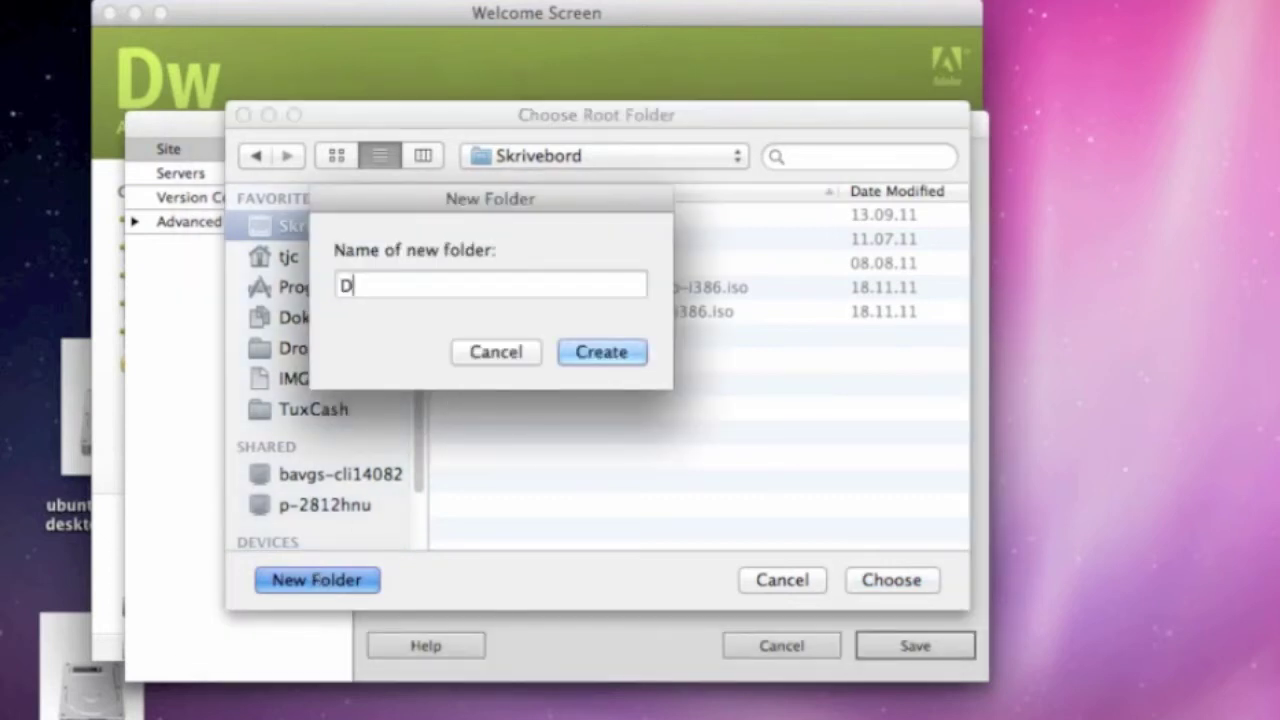
{"action": "left_click", "coordinate": [601, 352]}
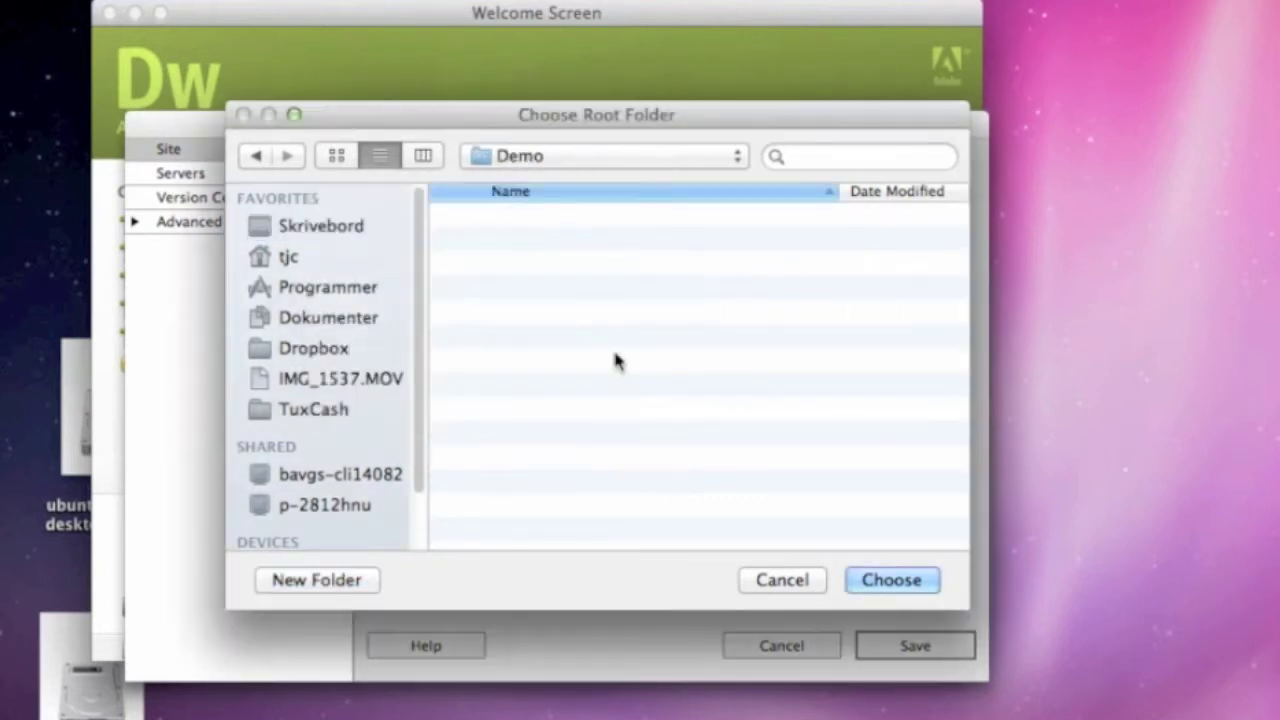
{"action": "left_click", "coordinate": [877, 582]}
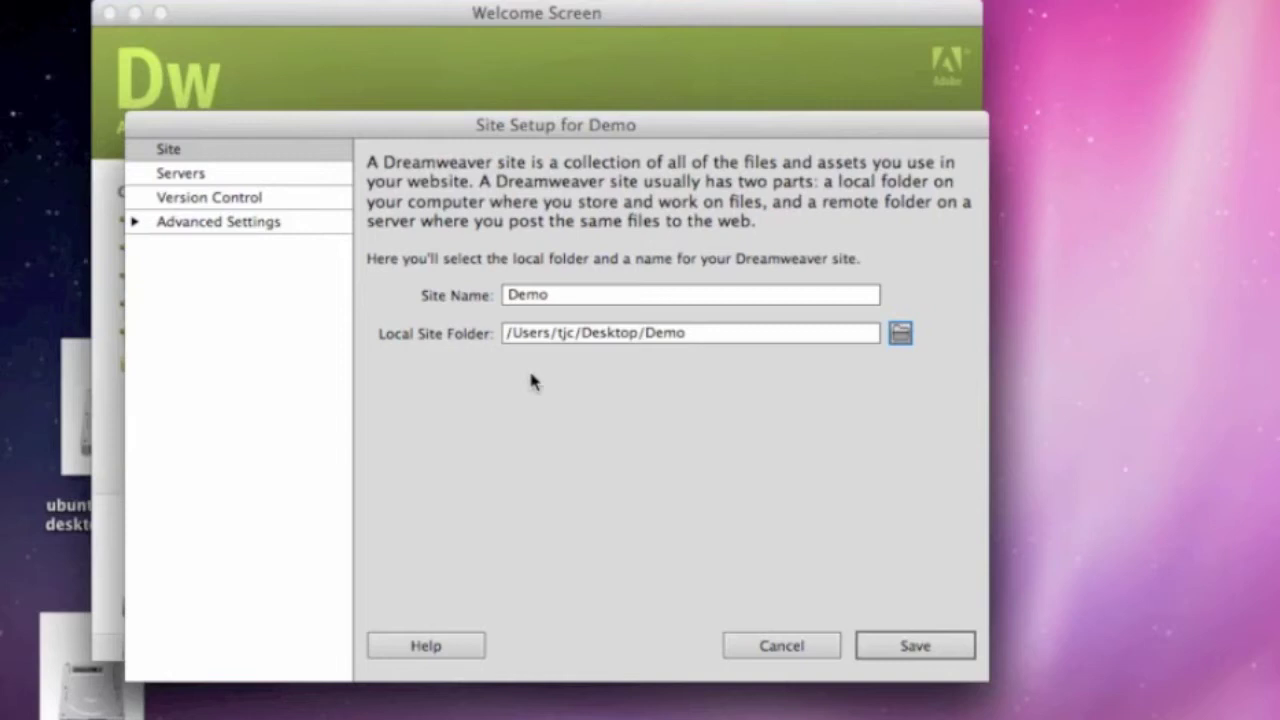
- Add an FTP server named "Elevweb - Demo" to the Demo site with the FTP address elevweb.skit.no
{"action": "left_click", "coordinate": [183, 181]}
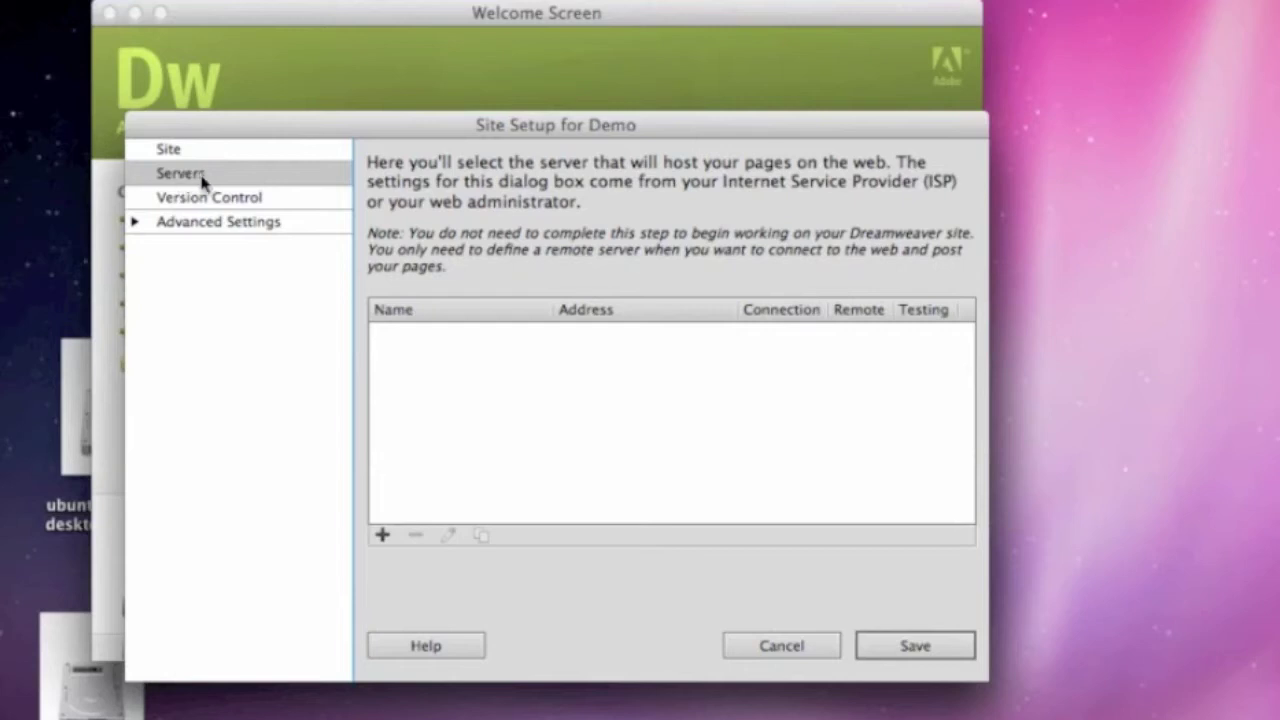
{"action": "left_click", "coordinate": [381, 536]}
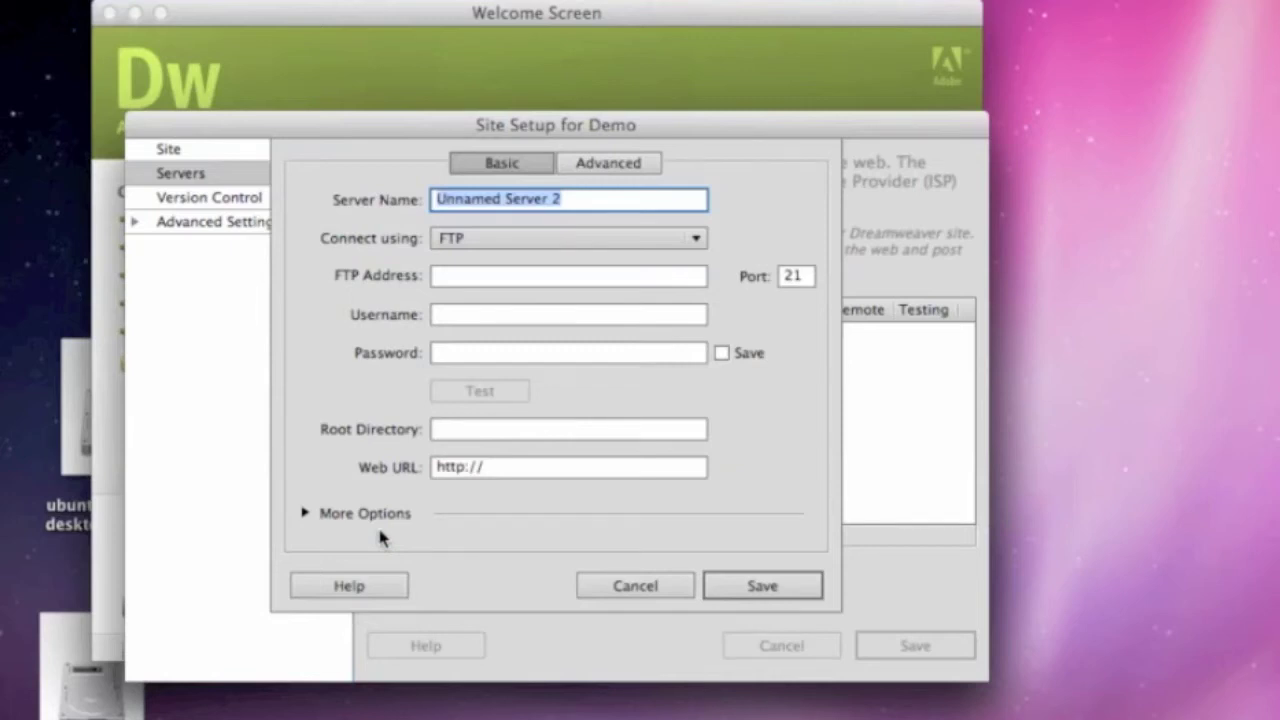
{"action": "type", "text": "E"}
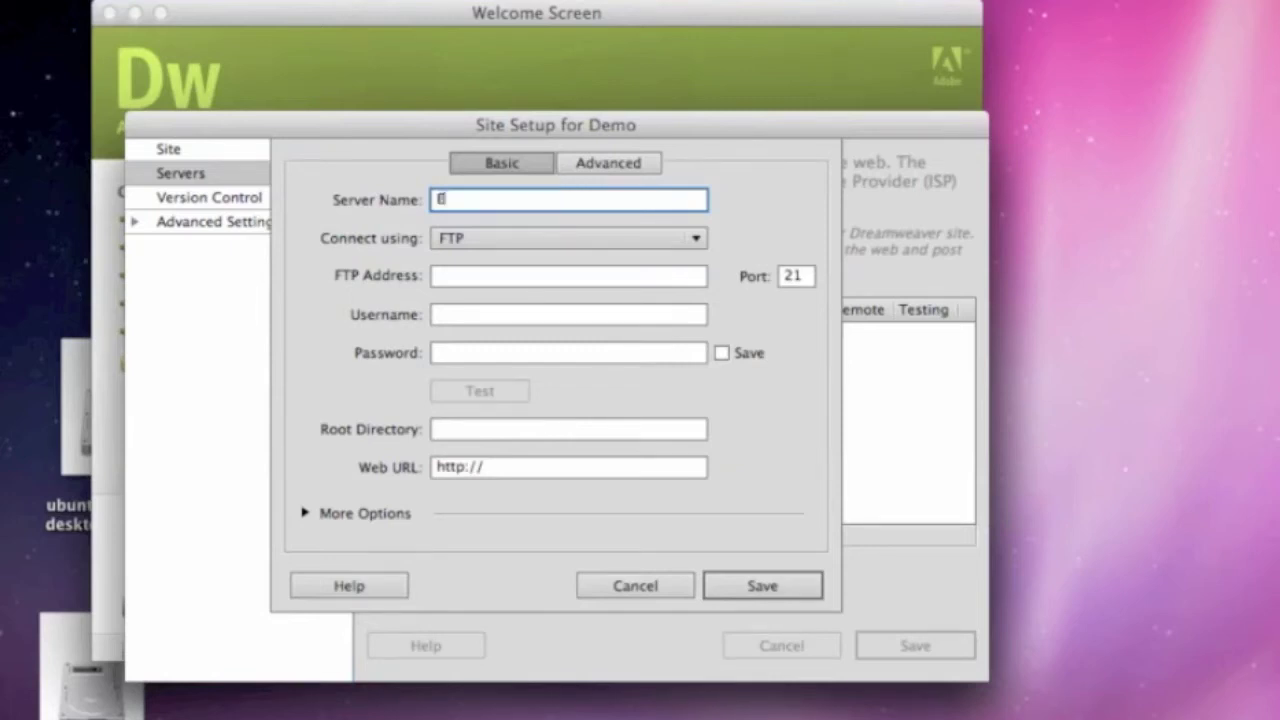
{"action": "type", "text": "levweb - Demo"}
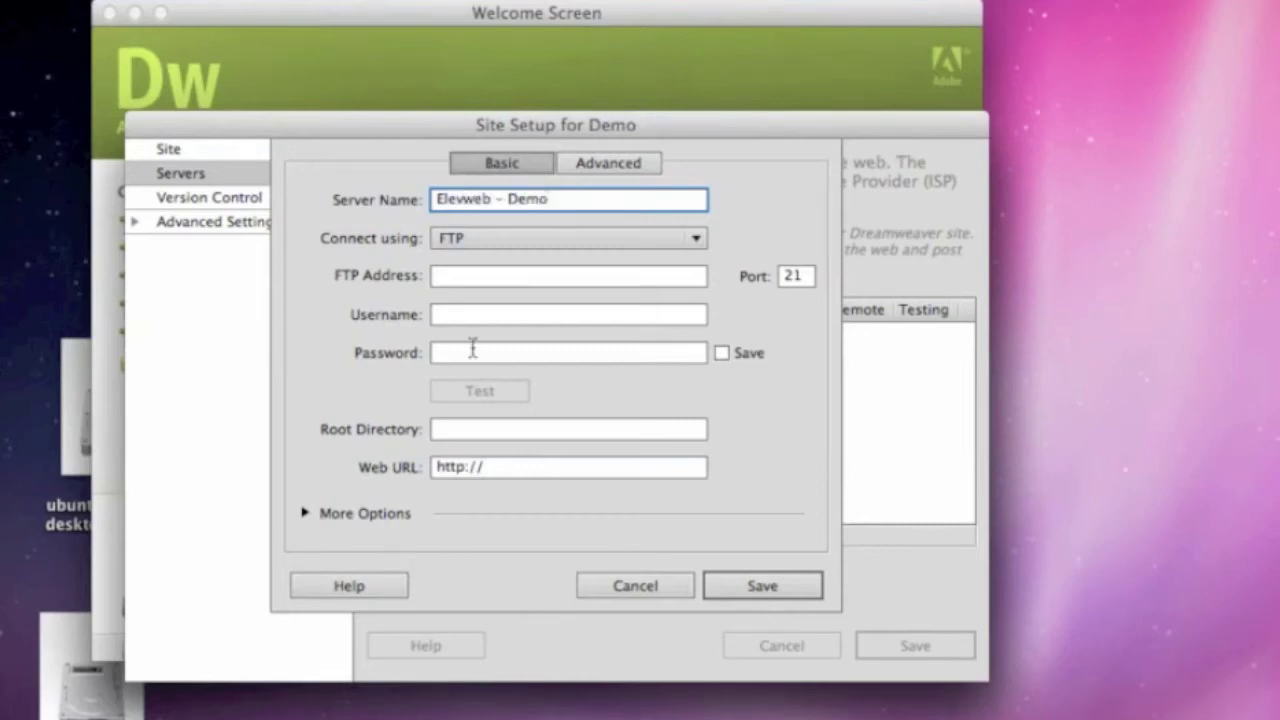
{"action": "left_click", "coordinate": [458, 276]}
{"action": "type", "text": "ele"}
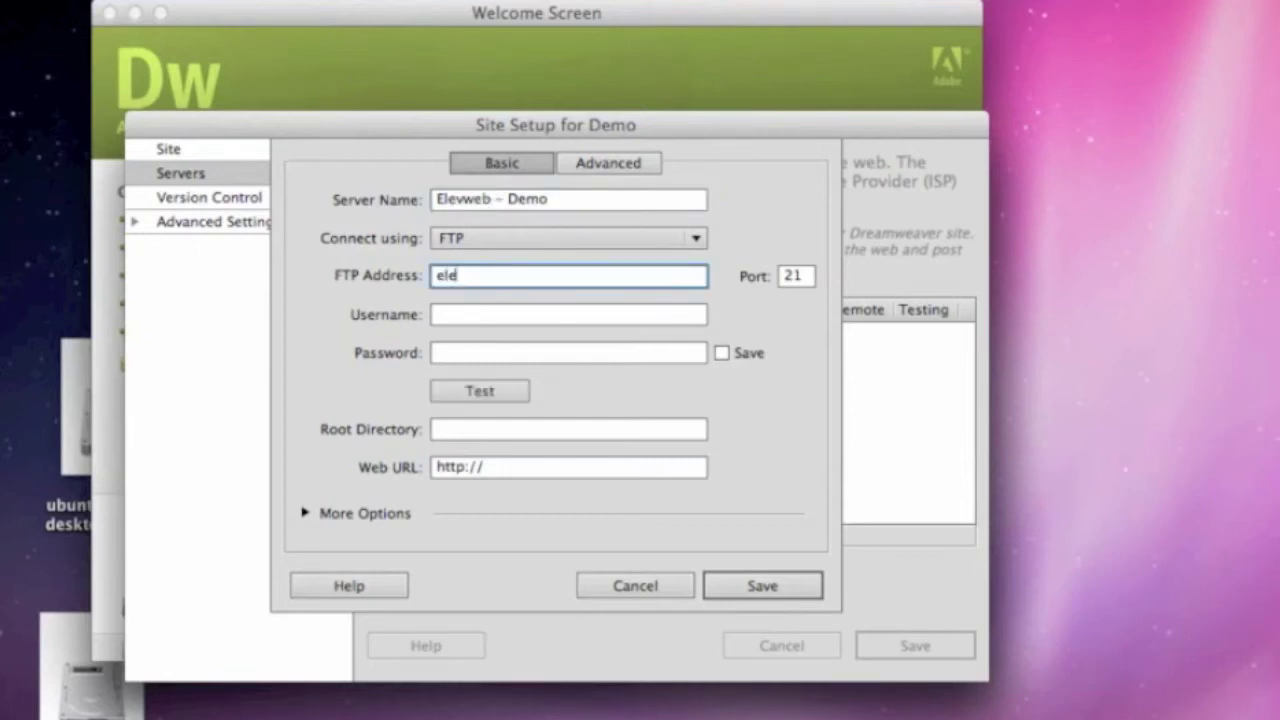
{"action": "type", "text": "vweb.skit.no"}
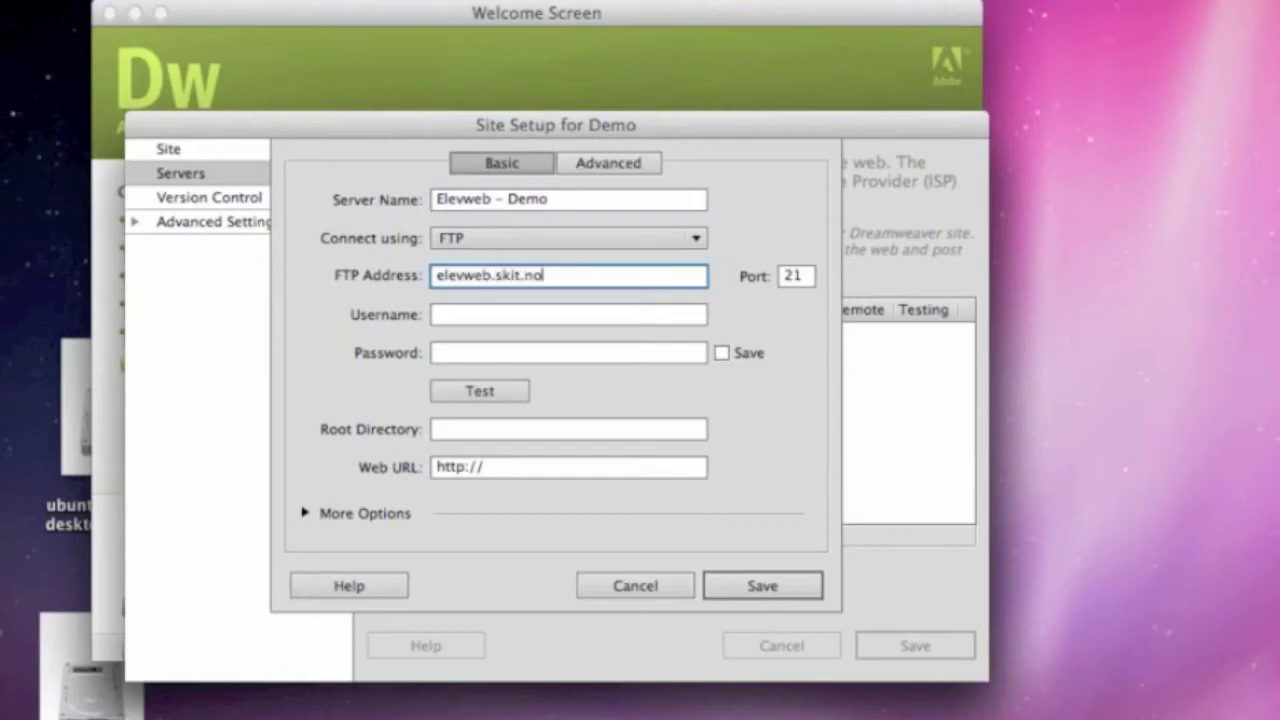
- Enter the FTP username and account password for the server and test the connection
{"action": "left_click", "coordinate": [450, 314]}
{"action": "type", "text": "chrt"}
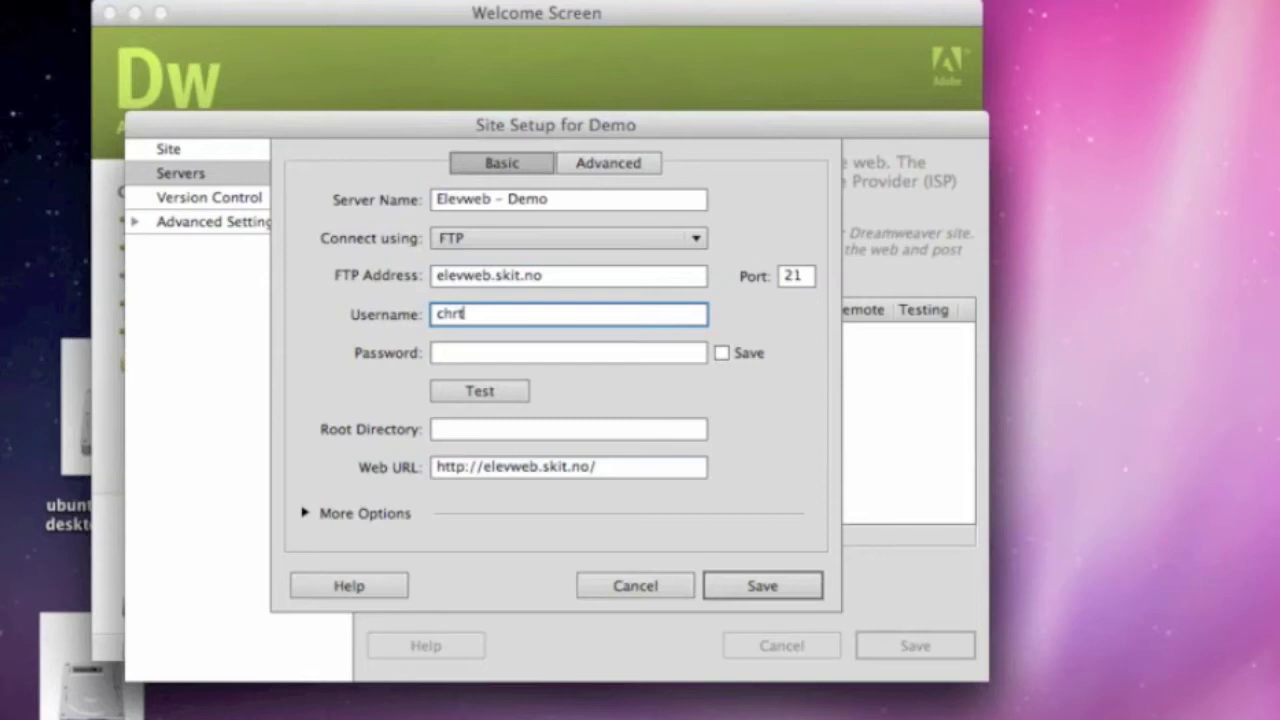
{"action": "left_click", "coordinate": [468, 352]}
{"action": "type", "text": "******"}
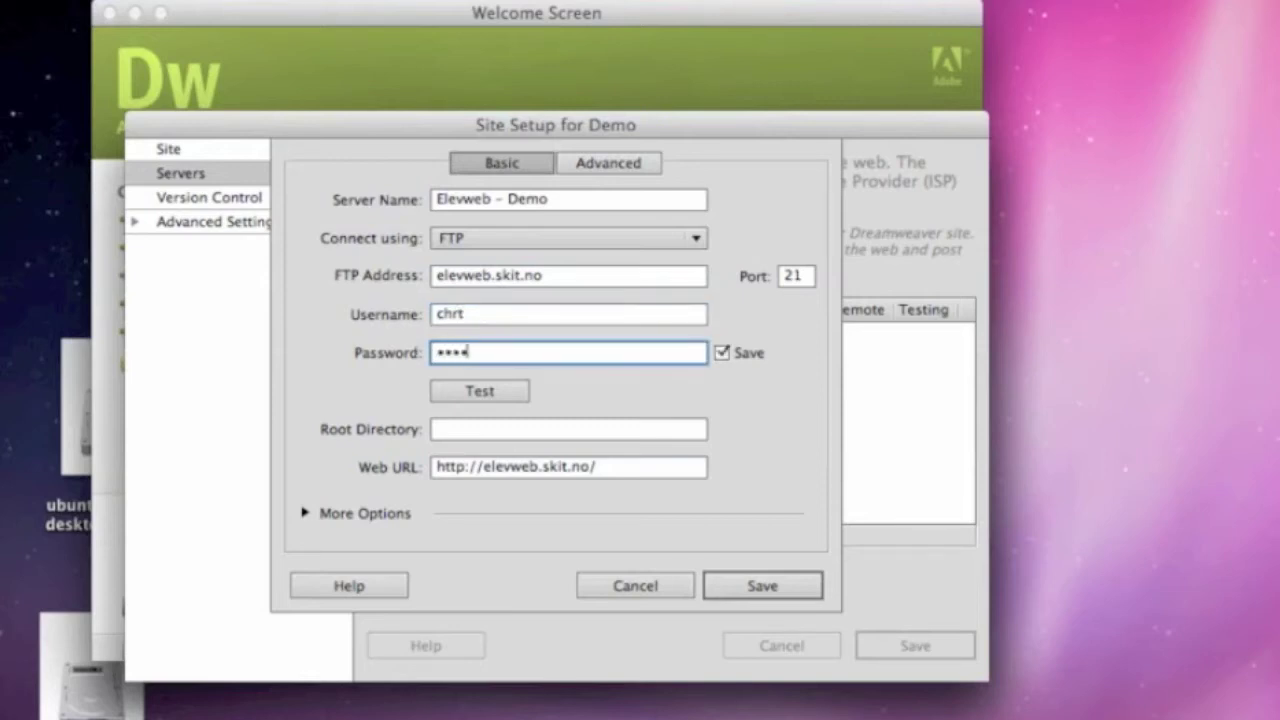
{"action": "left_click", "coordinate": [495, 393]}
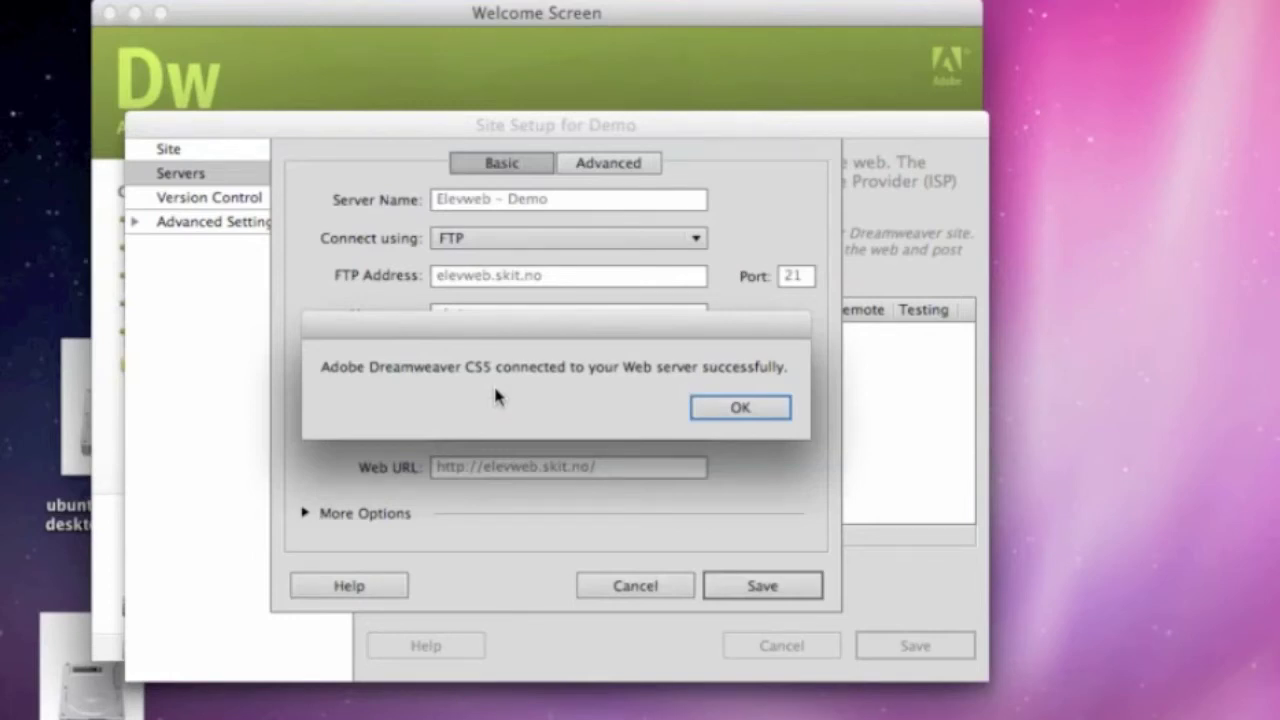
{"action": "left_click", "coordinate": [735, 408]}
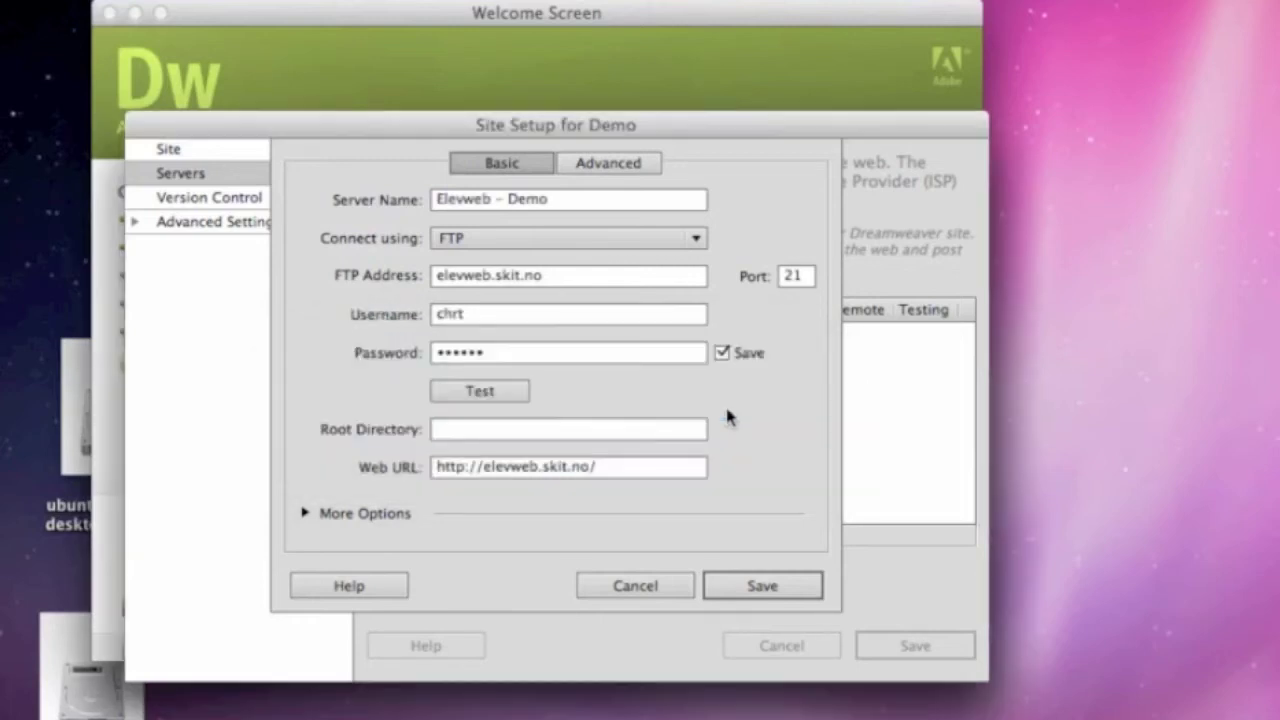
{"action": "left_click", "coordinate": [453, 431]}
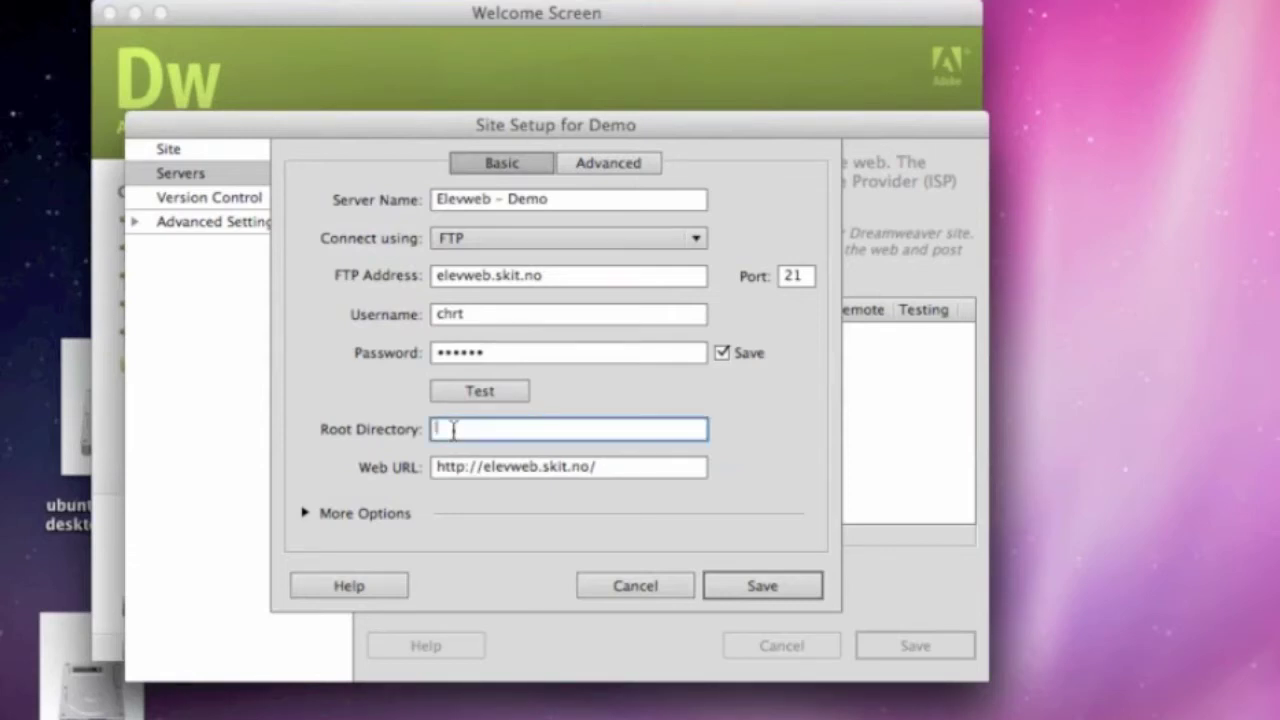
{"action": "type", "text": "Demo/"}
{"action": "left_click", "coordinate": [614, 467]}
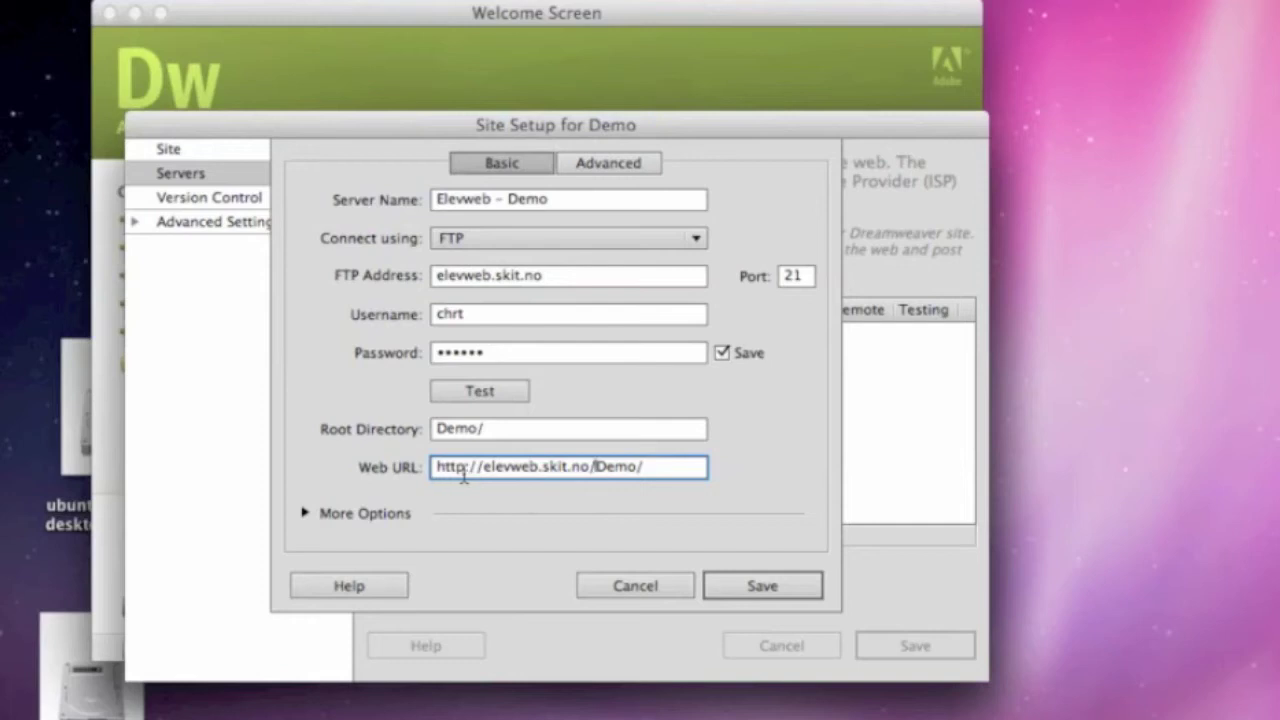
{"action": "type", "text": "chrt/"}
- Test the server connection again, then save the server definition and the Demo site setup
{"action": "left_click", "coordinate": [481, 393]}
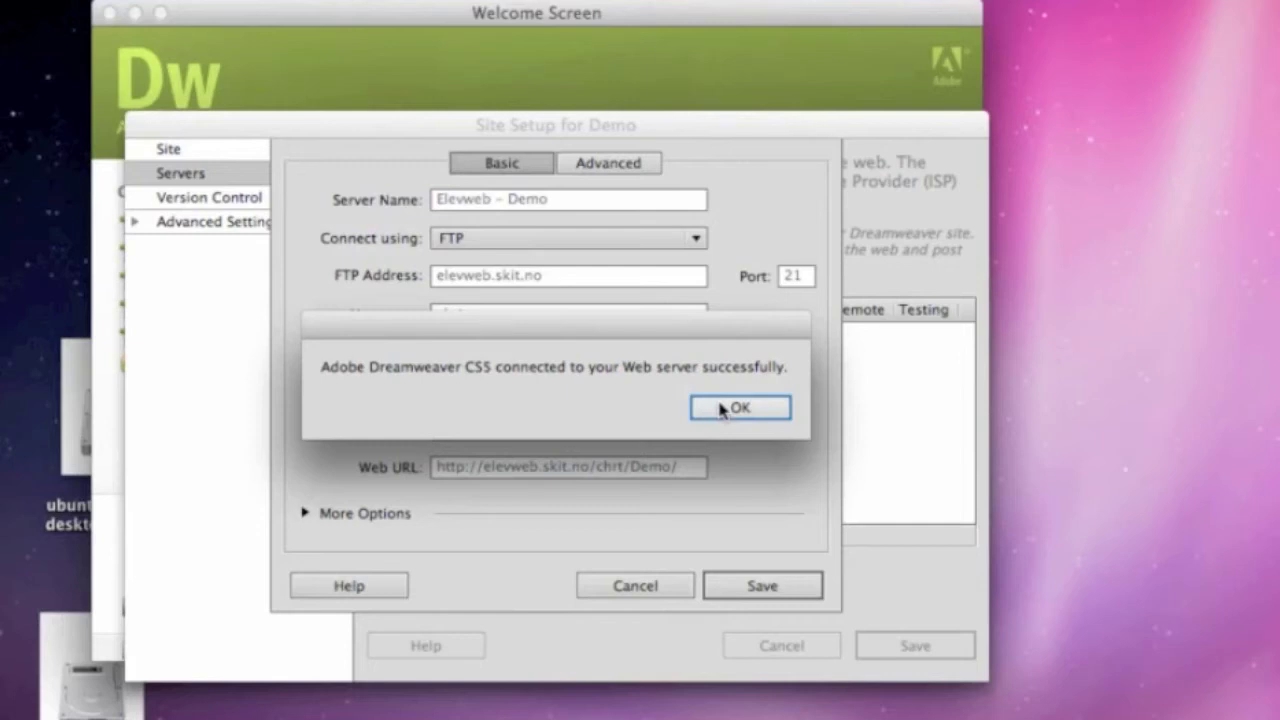
{"action": "left_click", "coordinate": [722, 409]}
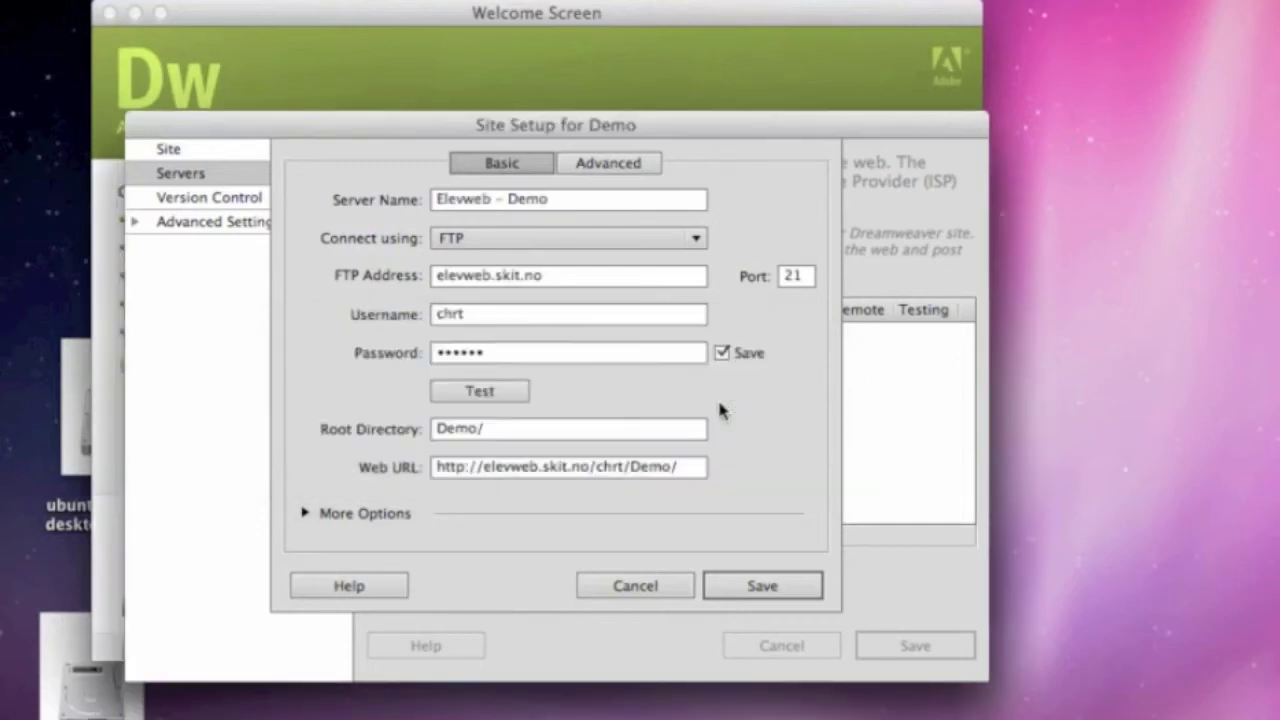
{"action": "left_click", "coordinate": [745, 588]}
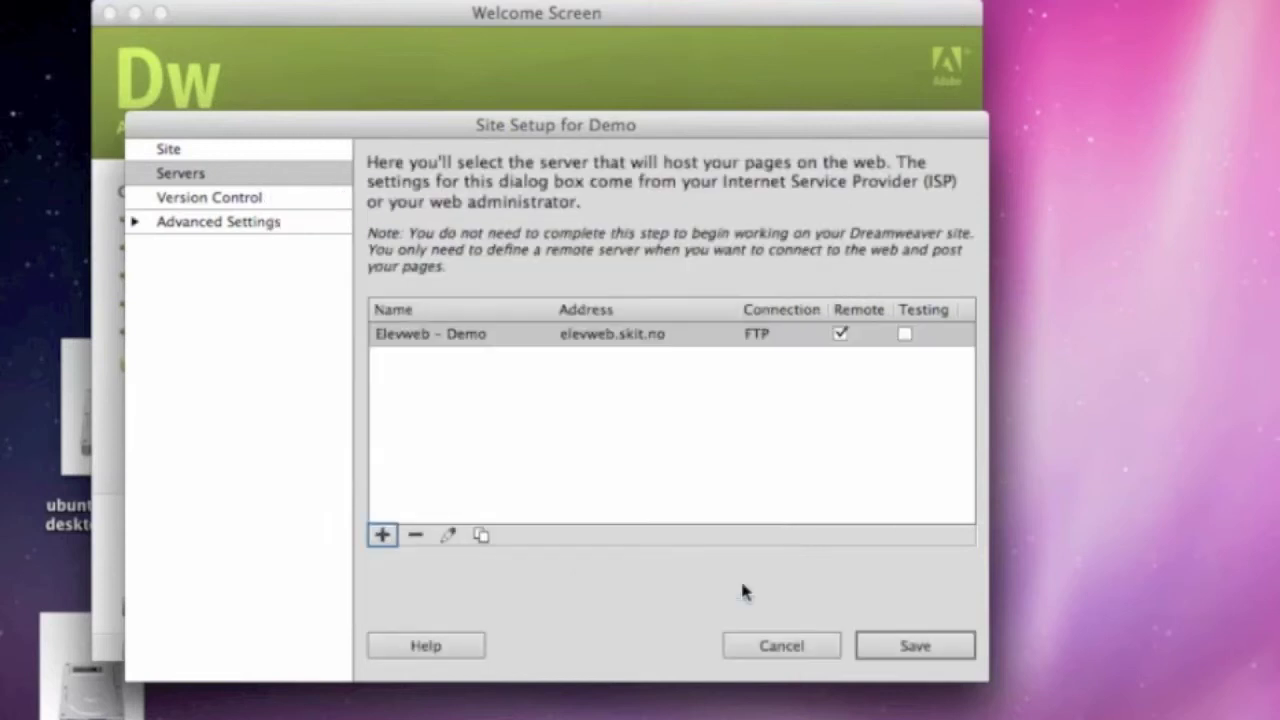
{"action": "left_click", "coordinate": [905, 648]}
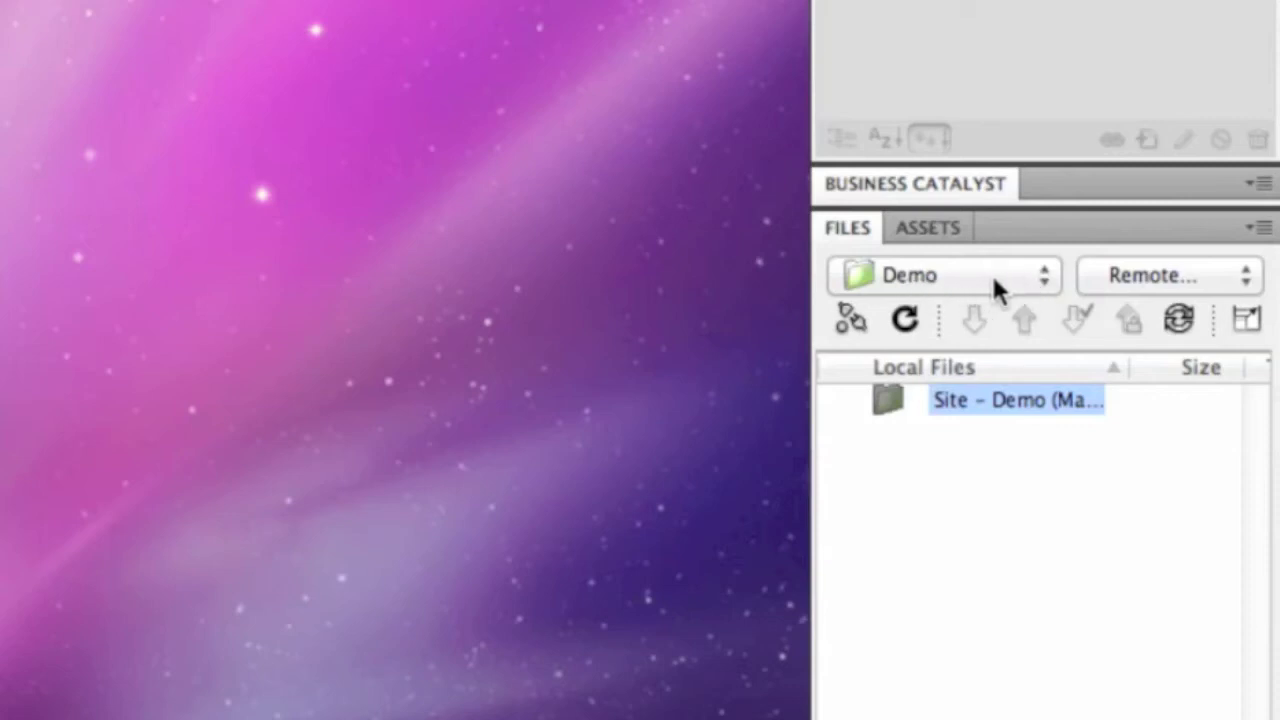
{"action": "left_click", "coordinate": [1046, 285]}
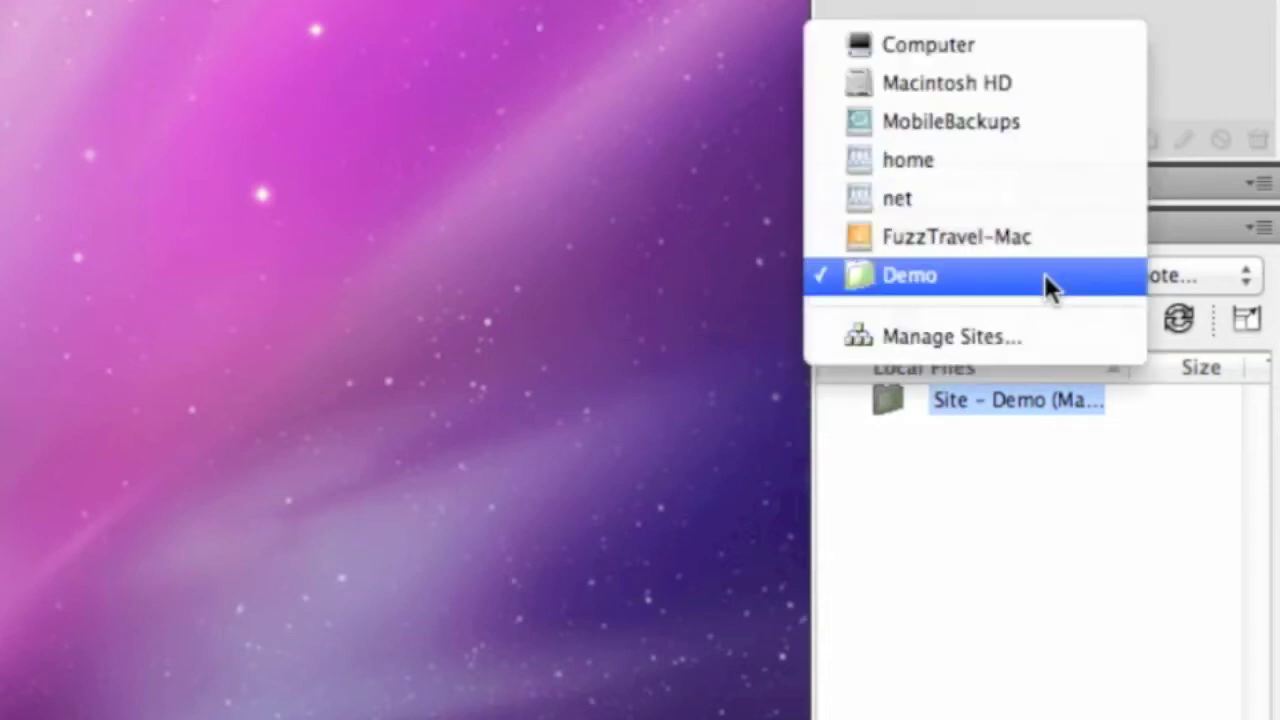
{"action": "left_click", "coordinate": [1033, 282]}
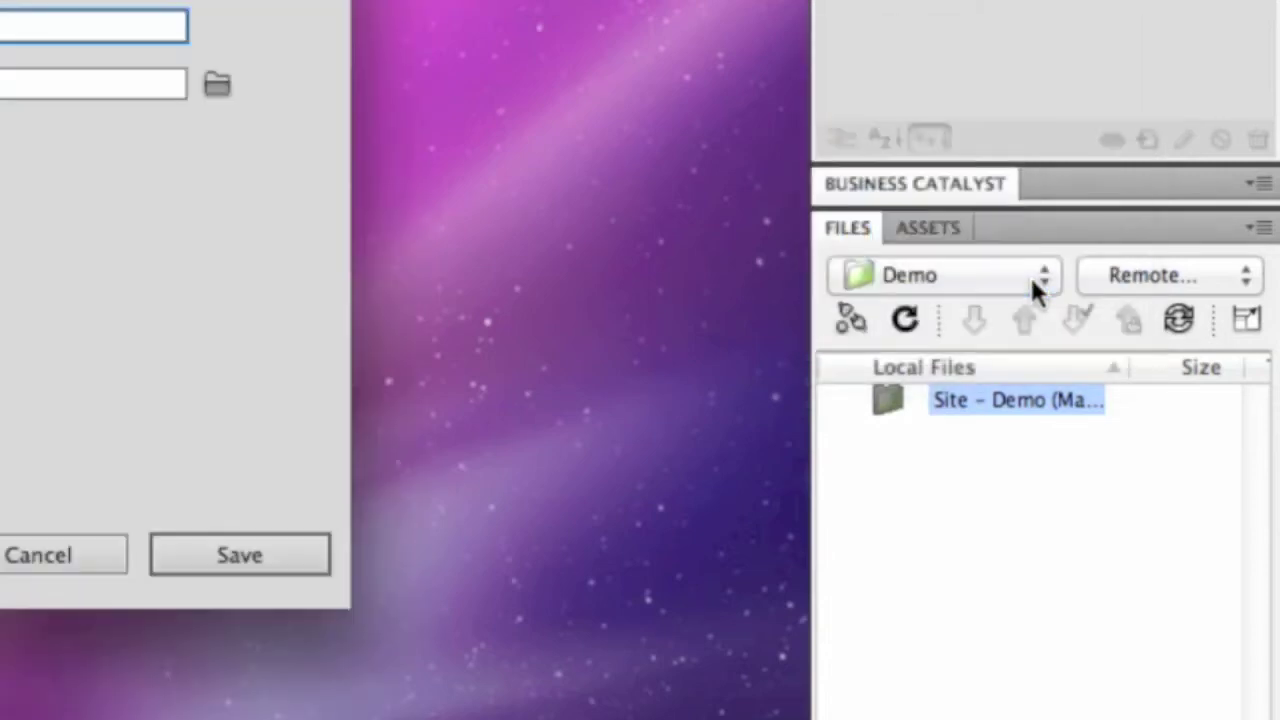
{"action": "left_click", "coordinate": [112, 562]}
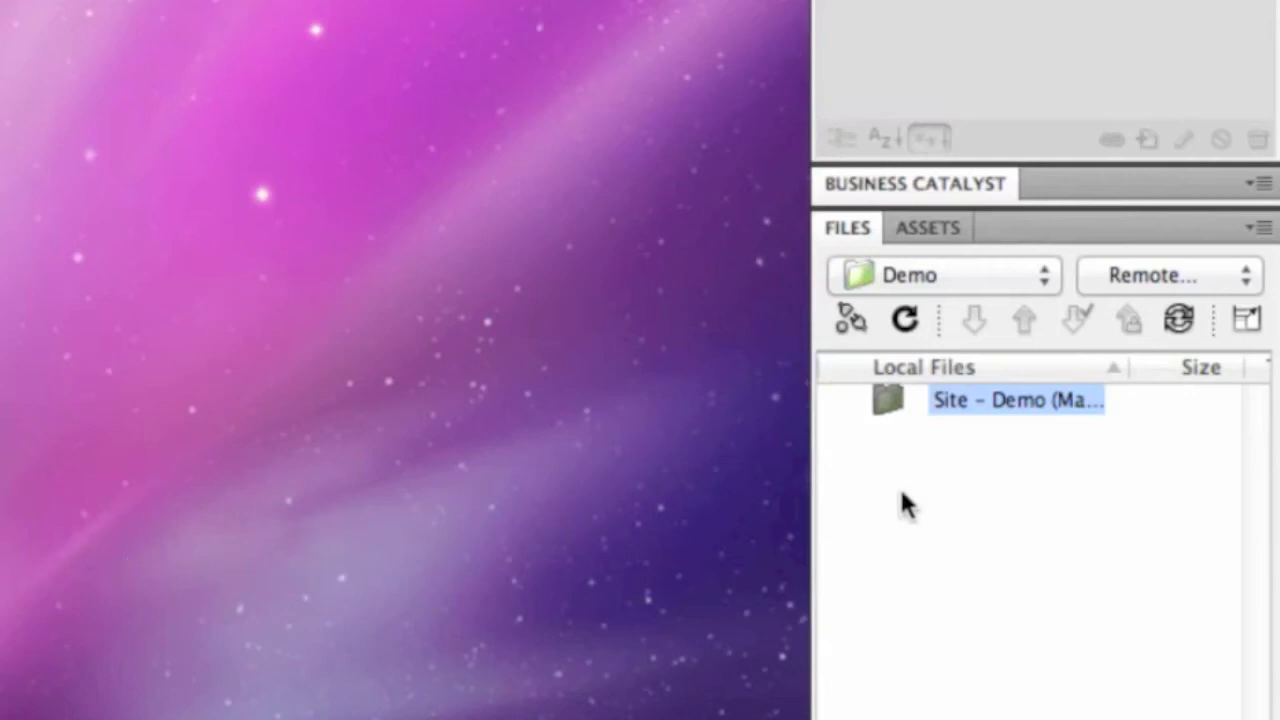
- Connect the Demo site to its remote server and switch the file listing to Local view
{"action": "left_click", "coordinate": [852, 320]}
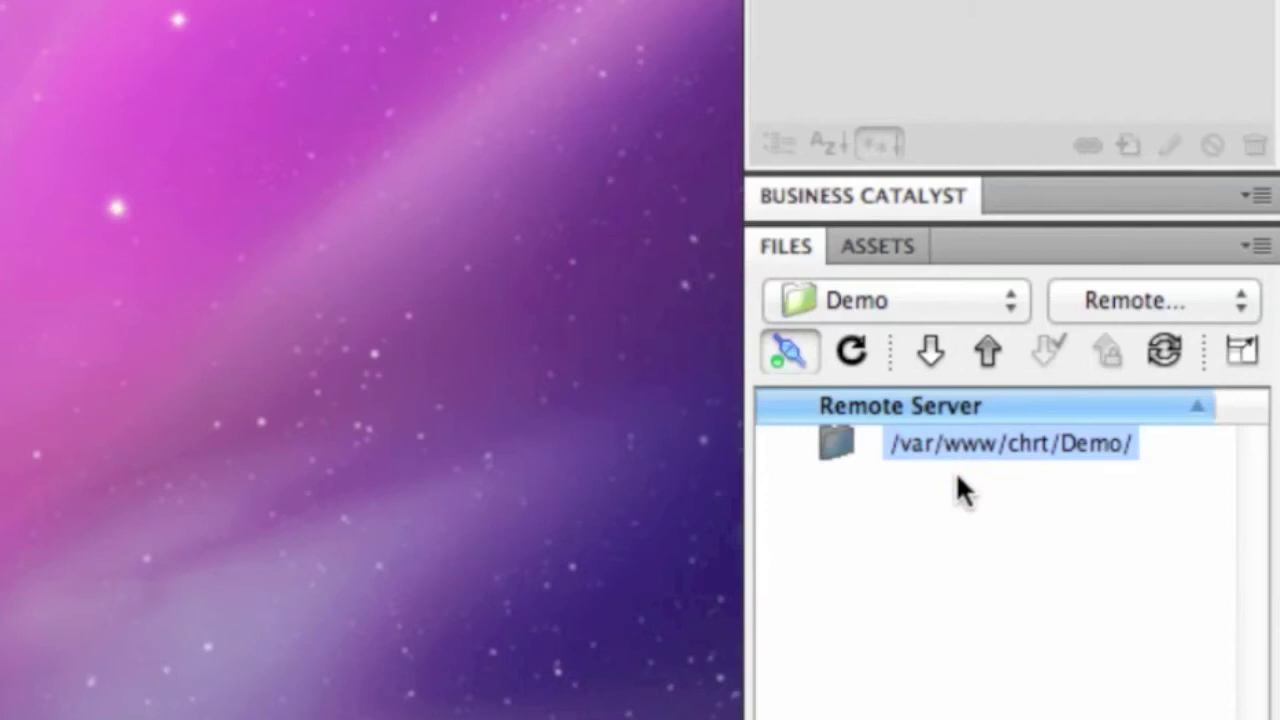
{"action": "left_click", "coordinate": [1243, 312]}
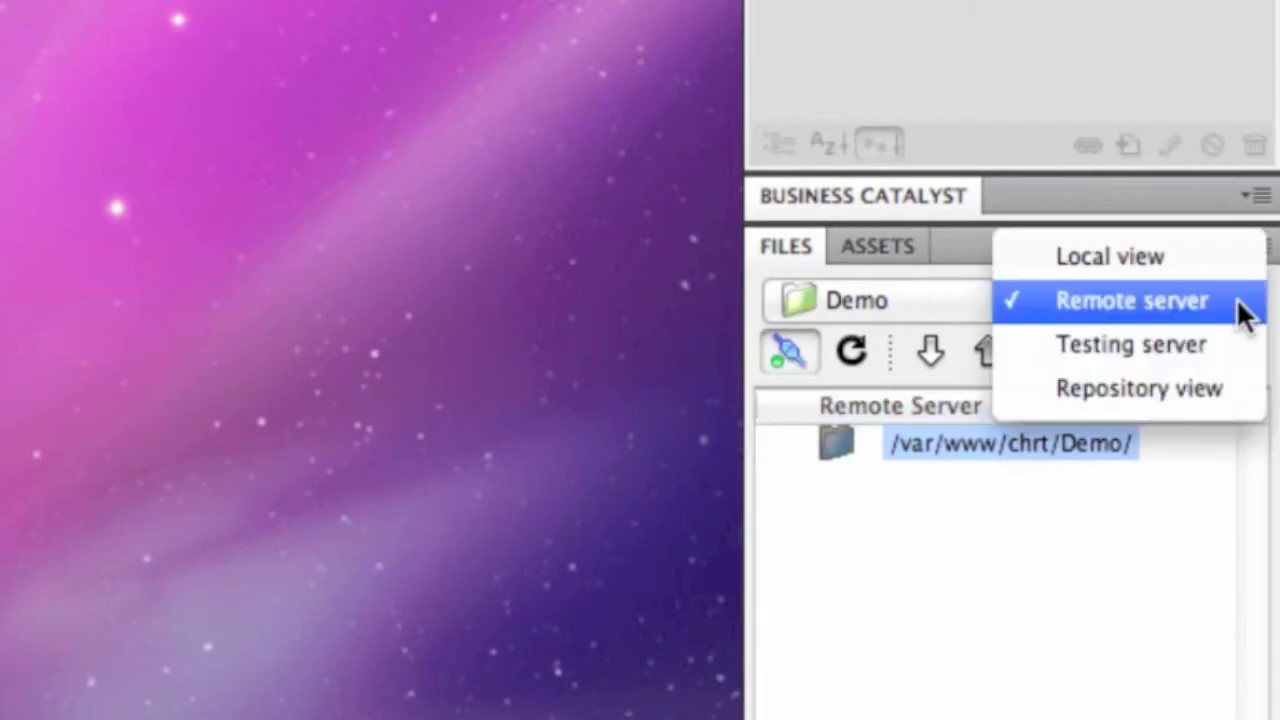
{"action": "left_click", "coordinate": [1186, 260]}
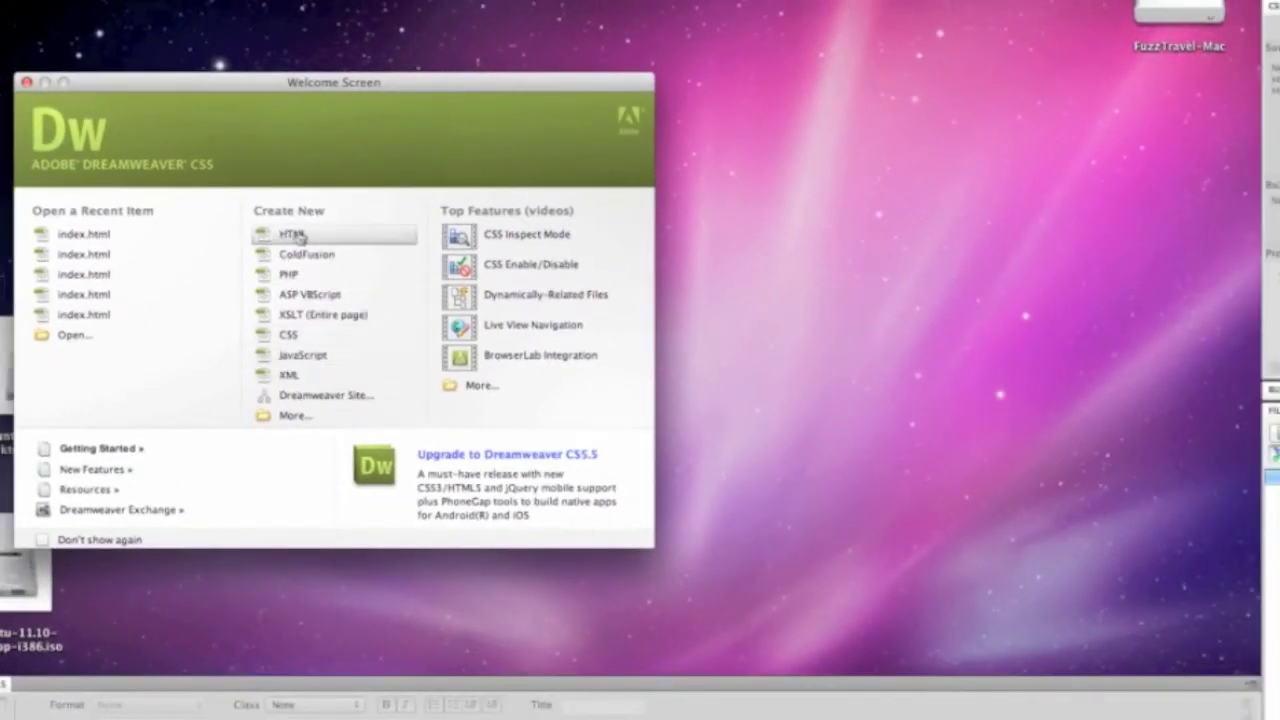
- Create a new HTML document and display it in Split view
{"action": "left_click", "coordinate": [296, 236]}
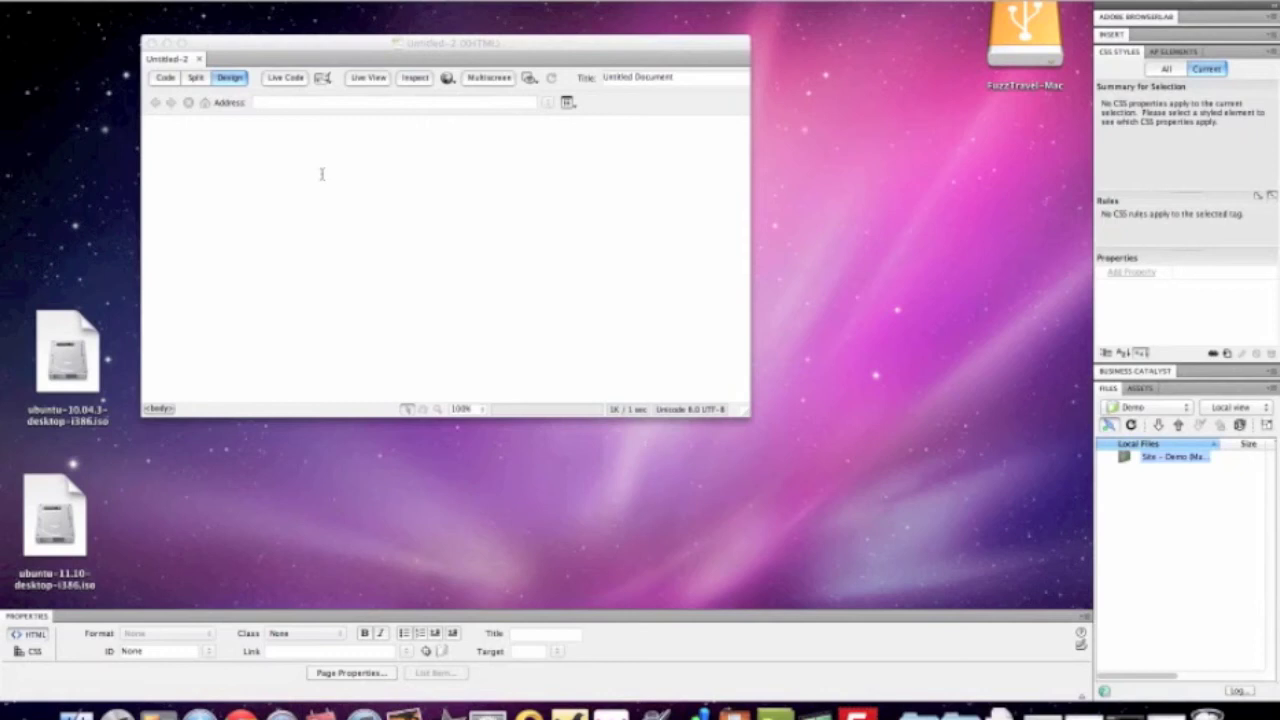
{"action": "left_click", "coordinate": [199, 86]}
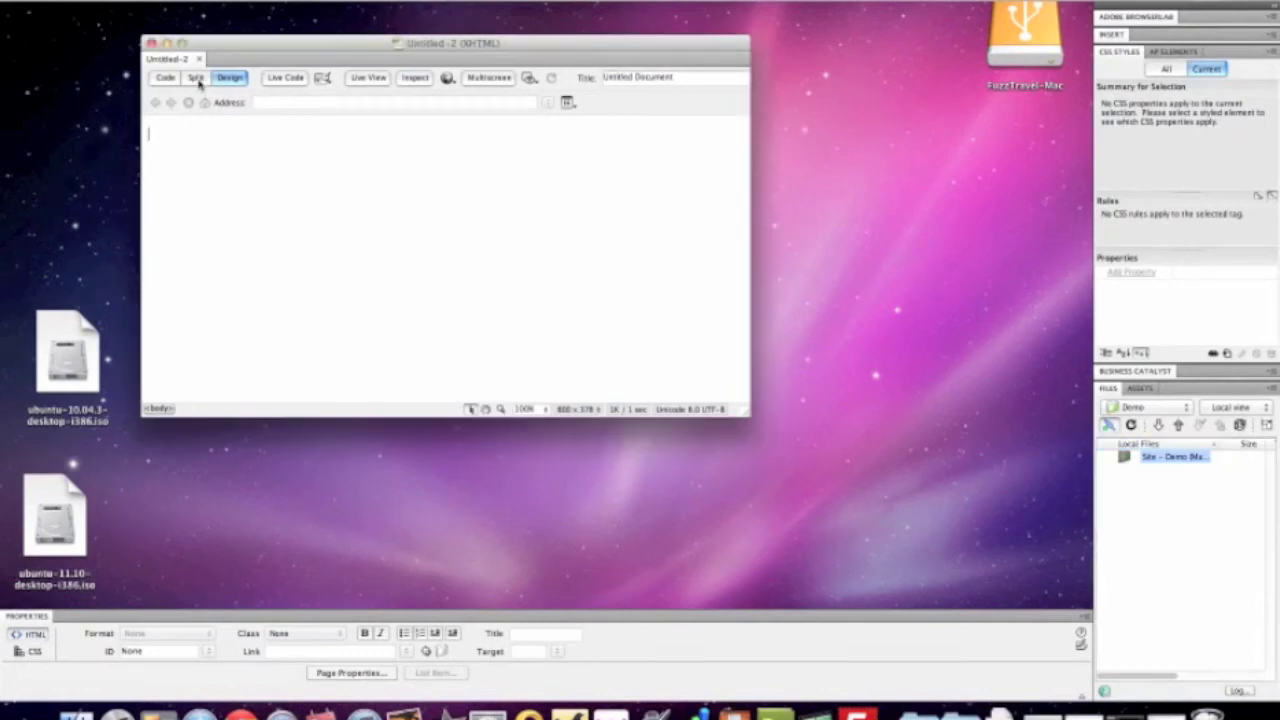
{"action": "left_click", "coordinate": [196, 79]}
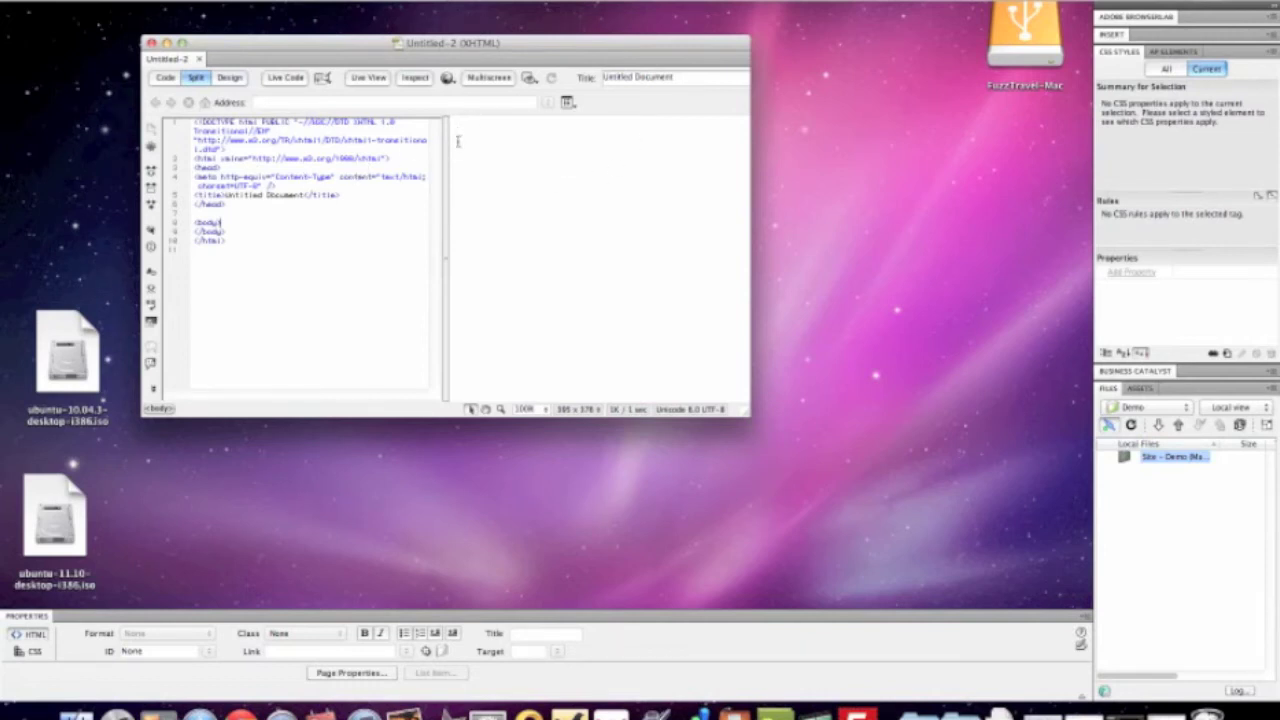
- Write "Hei og velkommen til min demosite!" in the page body
{"action": "left_click", "coordinate": [490, 136]}
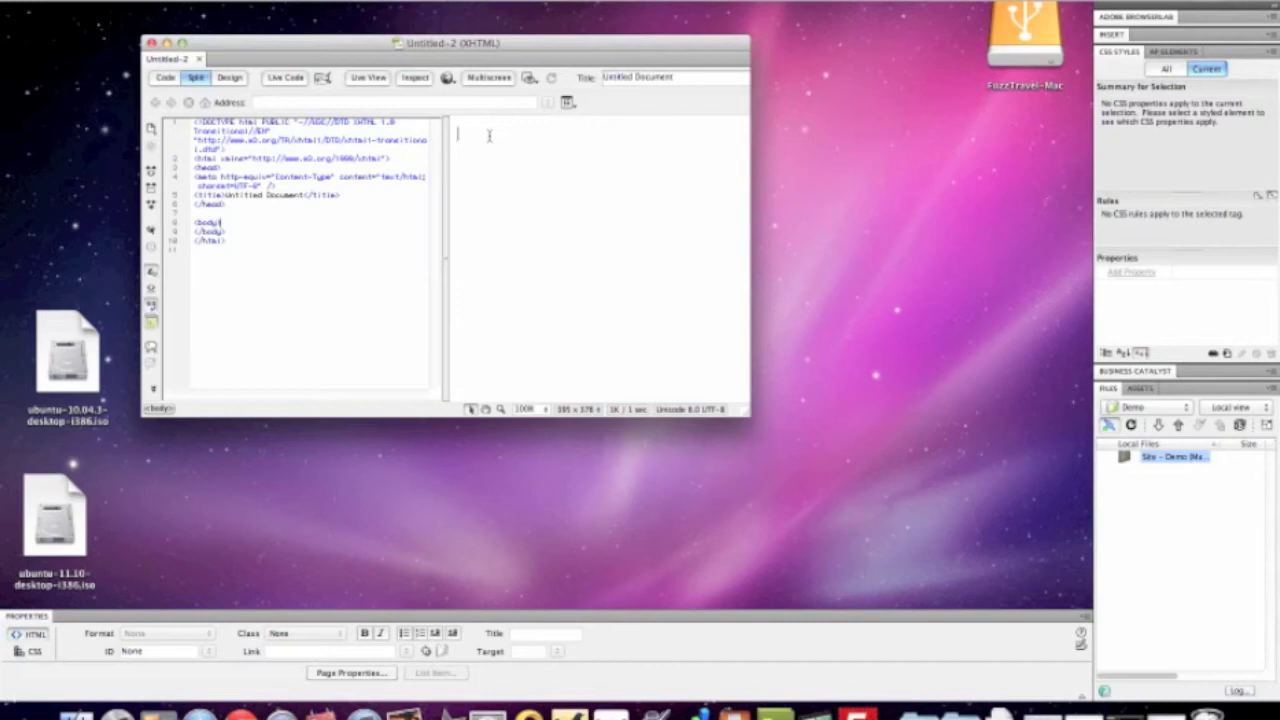
{"action": "type", "text": "Hei og velkommen til min "}
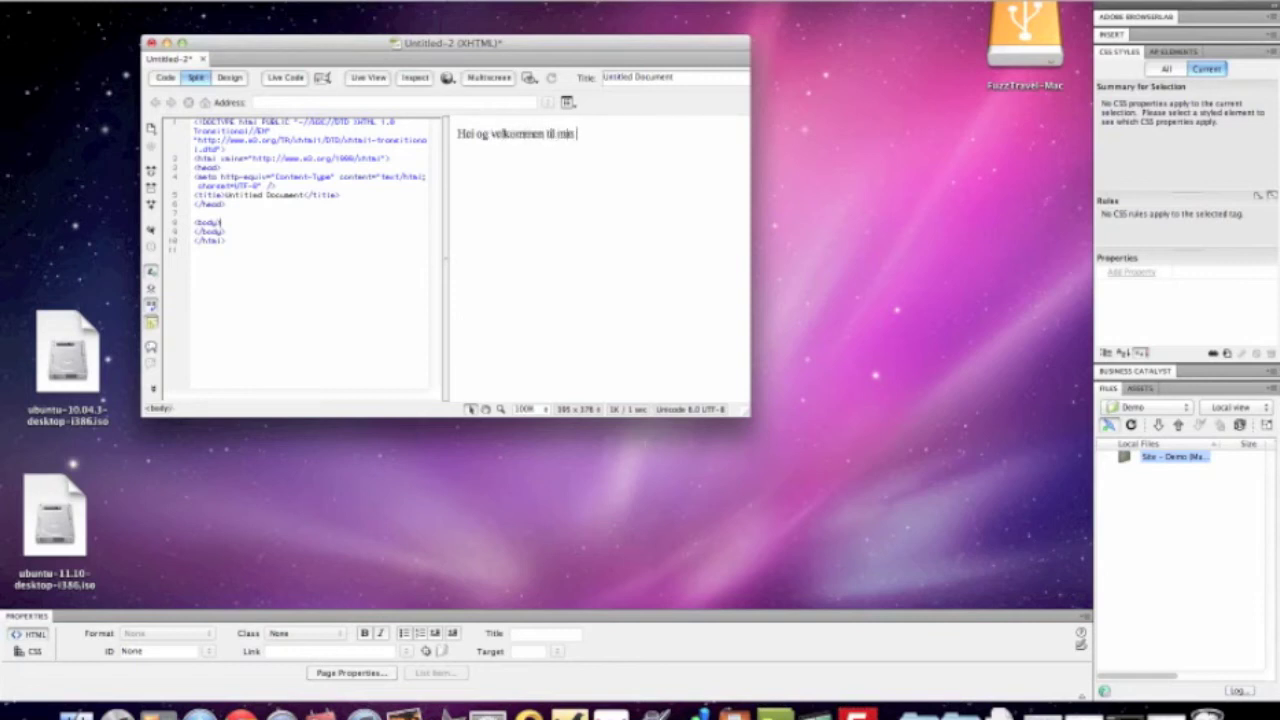
{"action": "type", "text": "demo"}
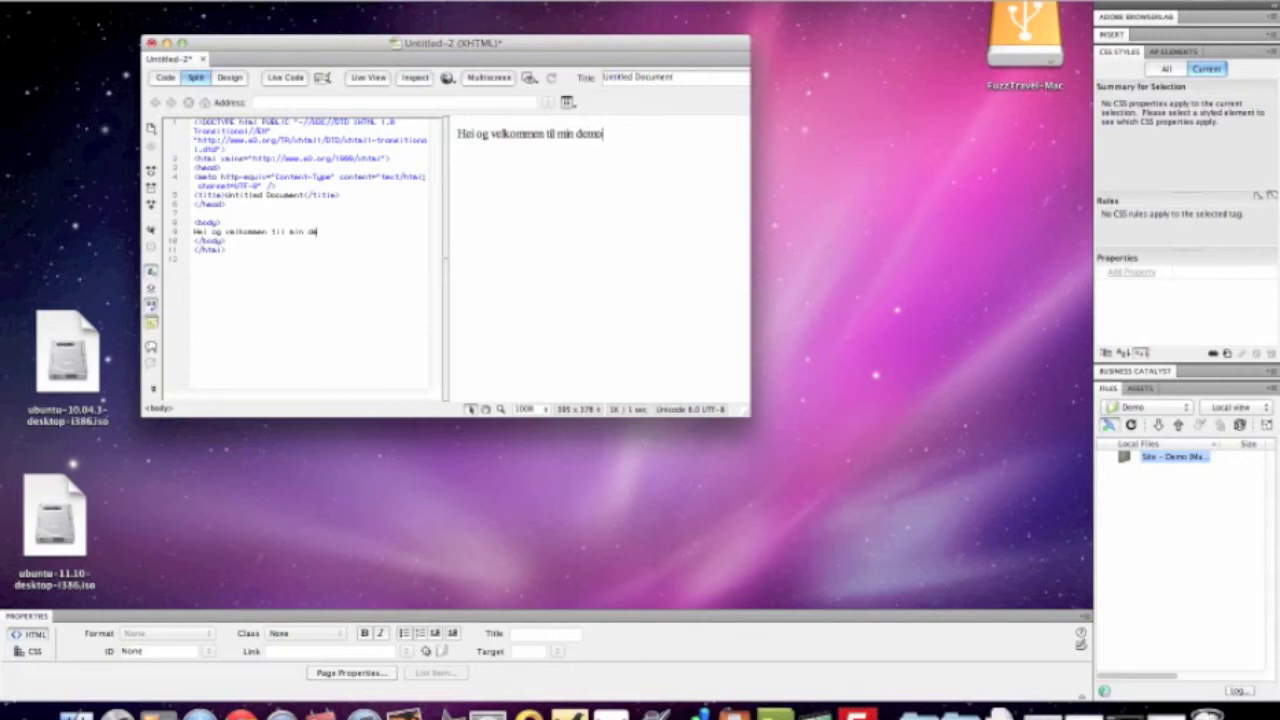
{"action": "type", "text": "side!"}
- Replace the document title with "Demosite"
{"action": "left_click", "coordinate": [686, 77]}
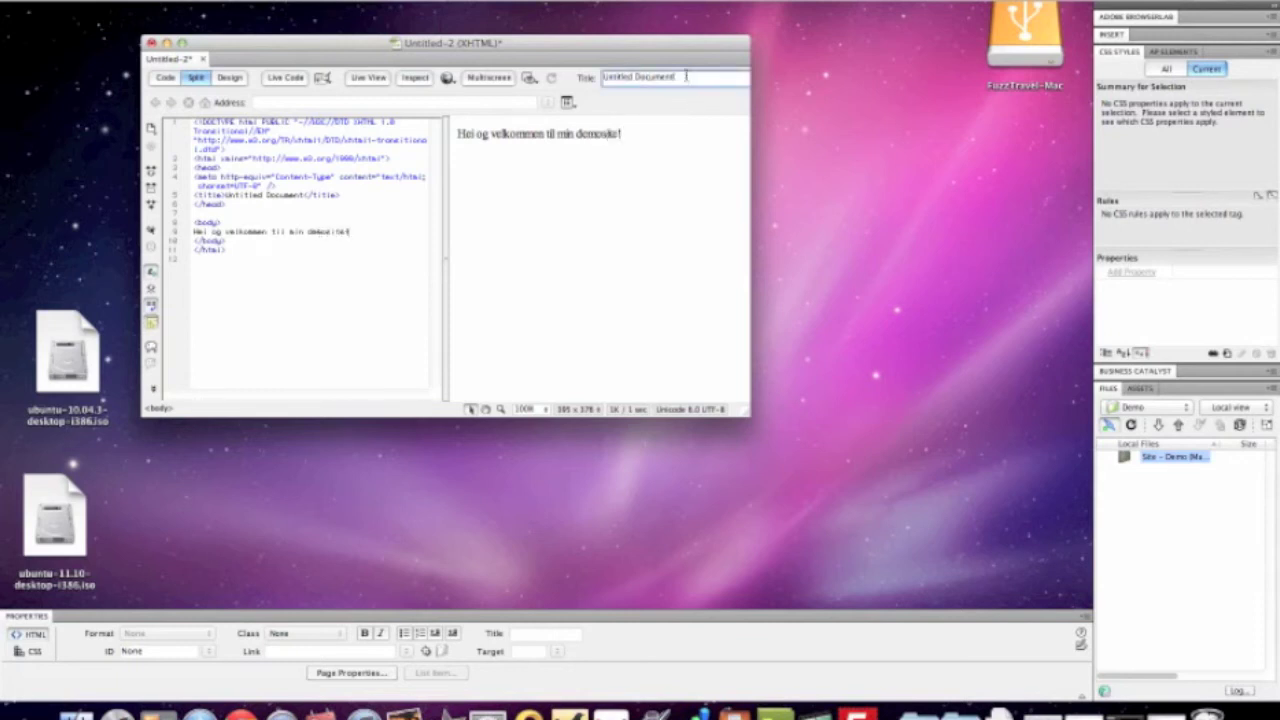
{"action": "left_click_drag", "start_coordinate": [686, 77], "coordinate": [561, 77]}
{"action": "type", "text": "Demoside"}
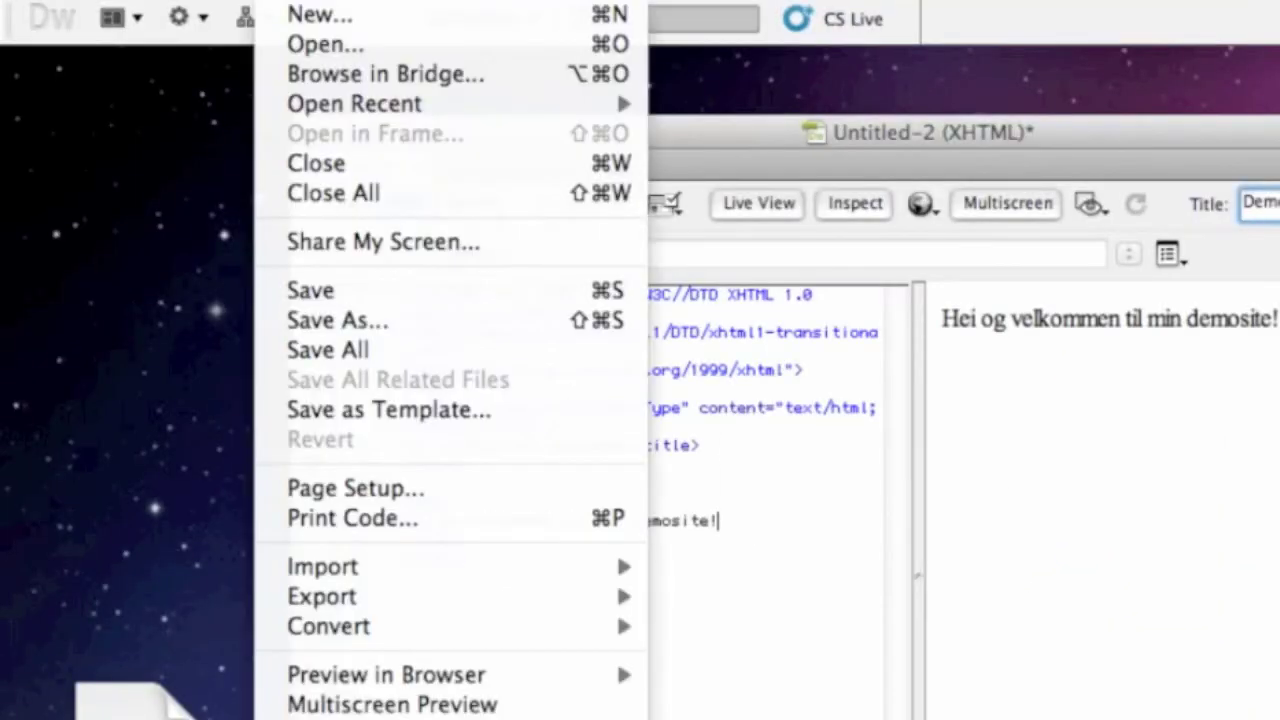
- Save the page as index.html in the local Demo folder
{"action": "left_click", "coordinate": [365, 320]}
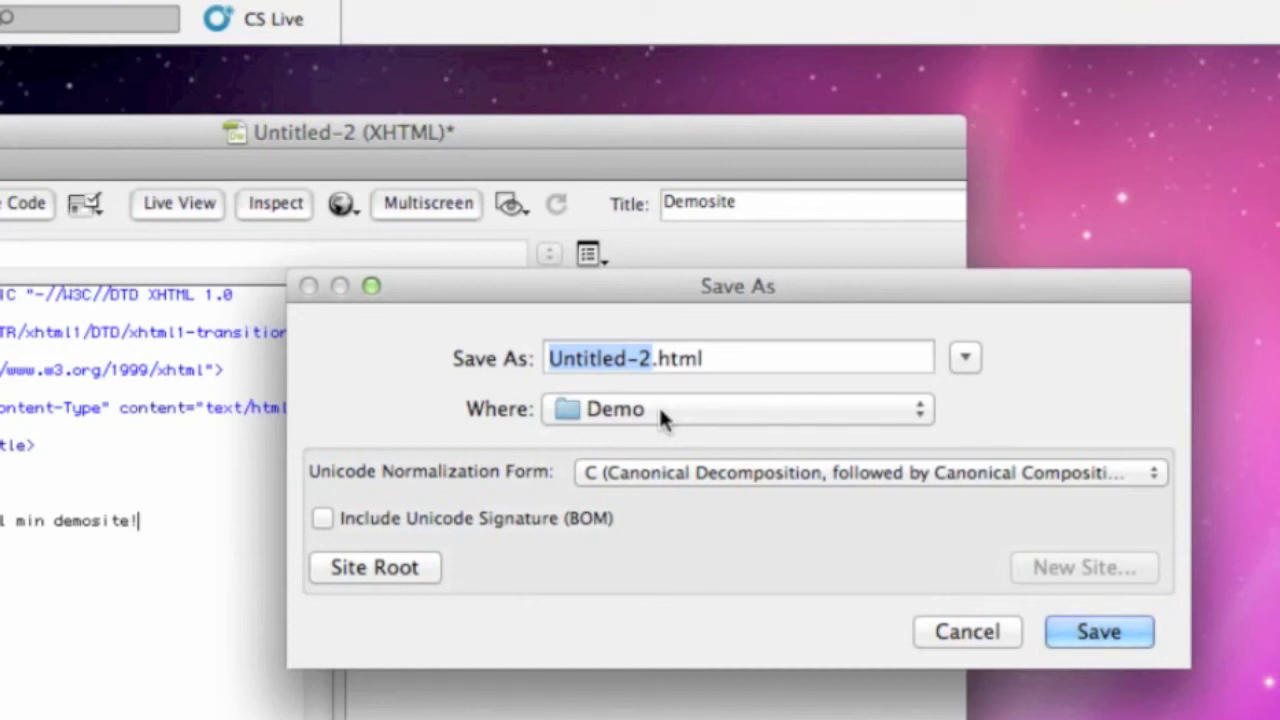
{"action": "type", "text": "index"}
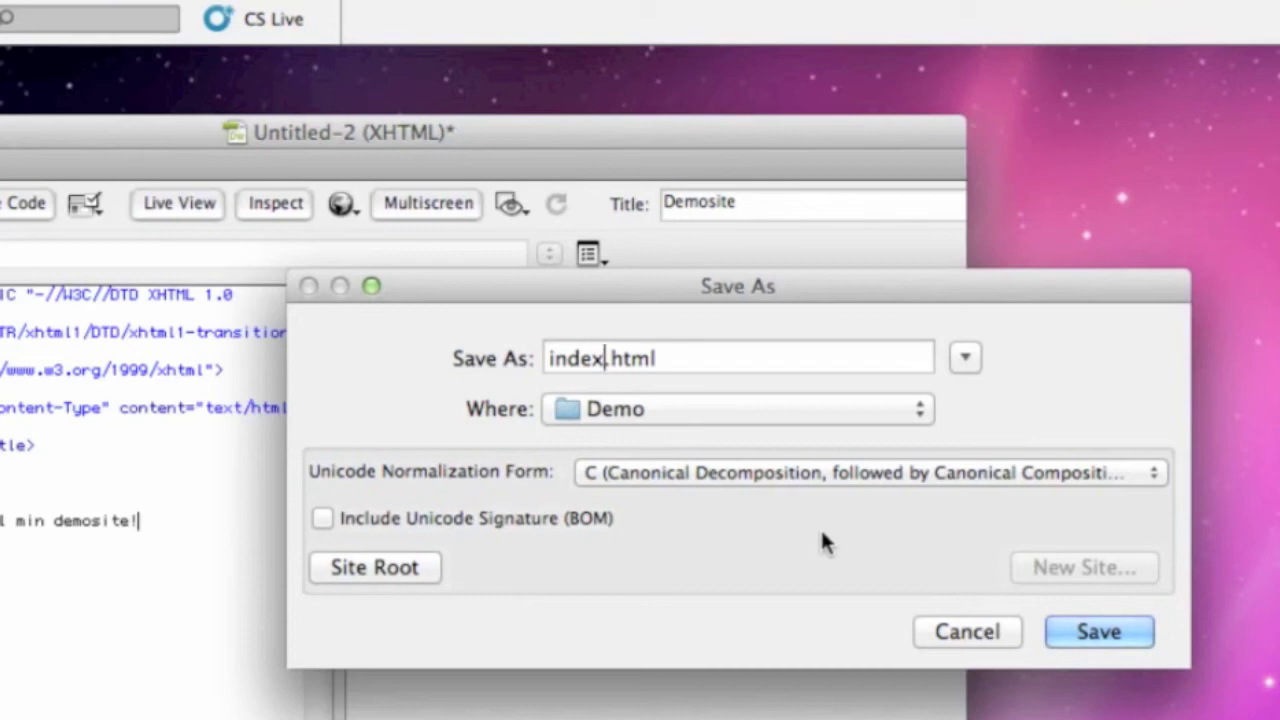
{"action": "left_click", "coordinate": [1093, 632]}
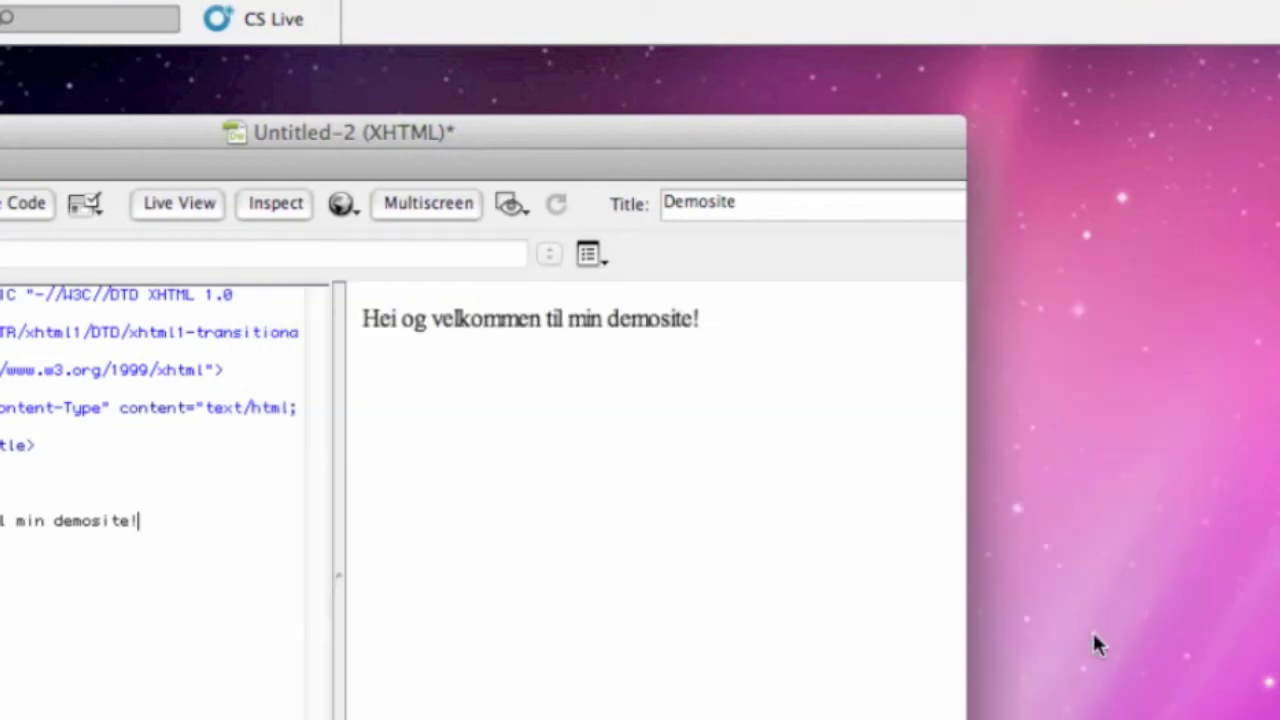